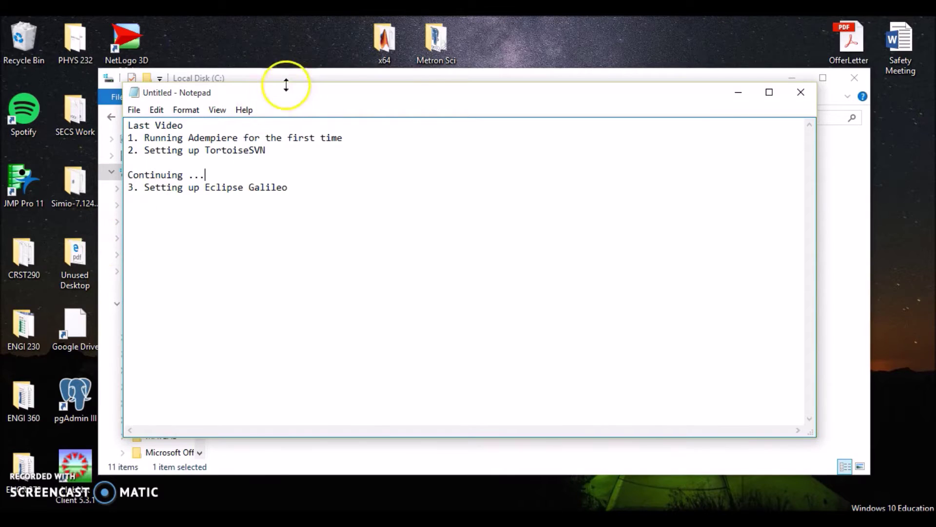
Examine the Adempiere folders on drive C: and the contents of C:\Adempiere\adempiere360lts
{"action": "left_click", "coordinate": [292, 74]}
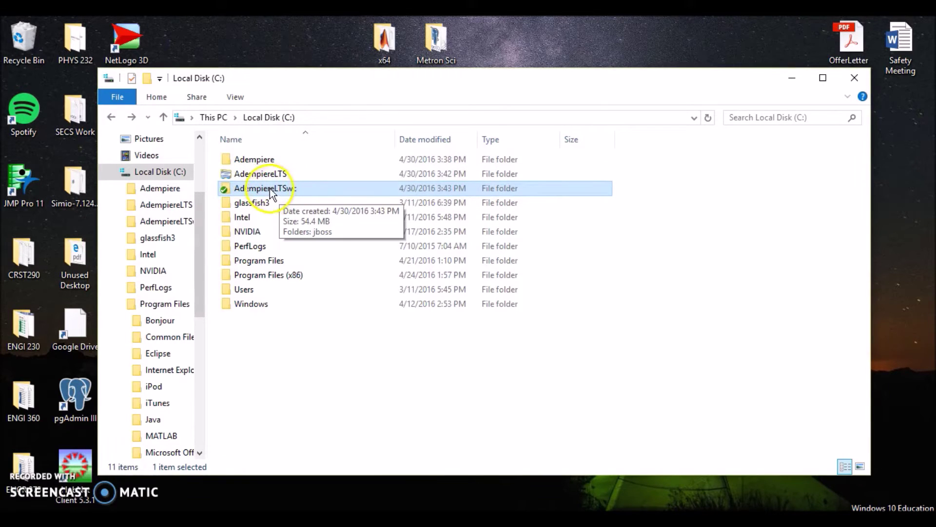
{"action": "mouse_move", "coordinate": [265, 179]}
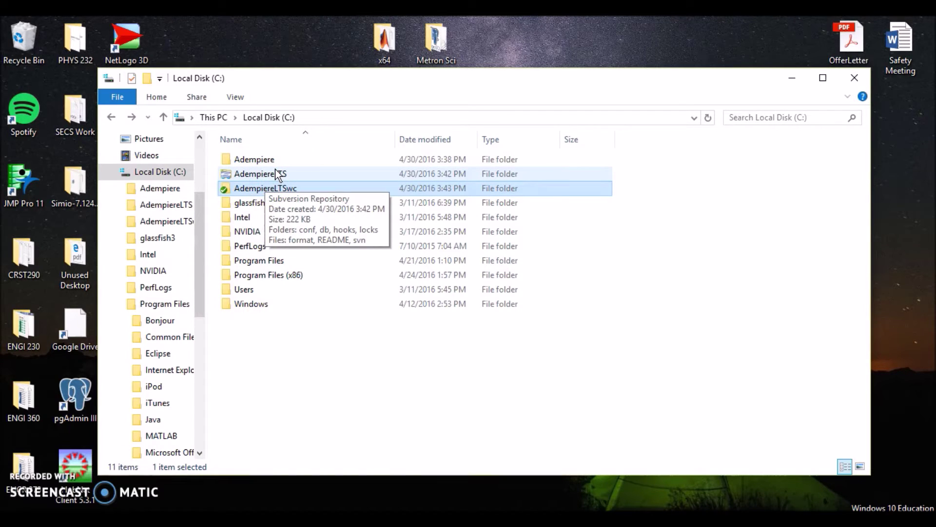
{"action": "left_click", "coordinate": [267, 191]}
{"action": "mouse_move", "coordinate": [267, 186]}
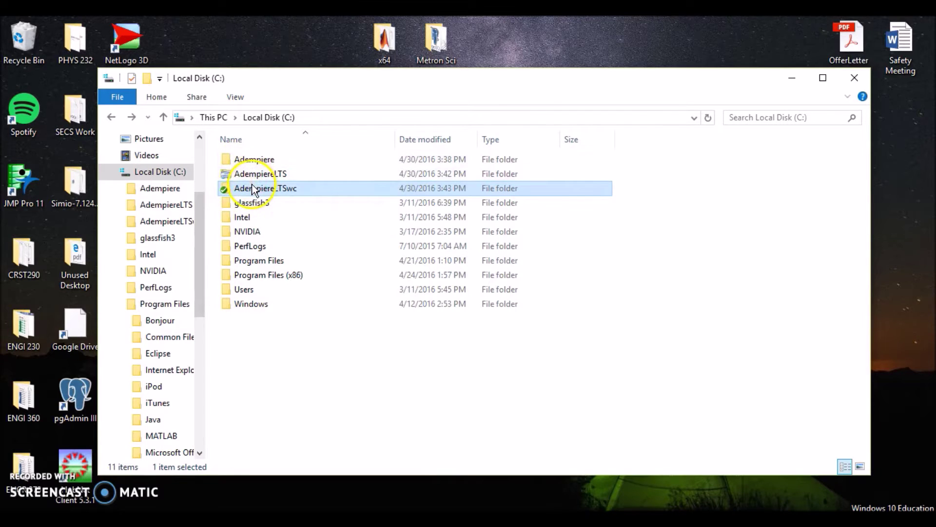
{"action": "double_click", "coordinate": [248, 159]}
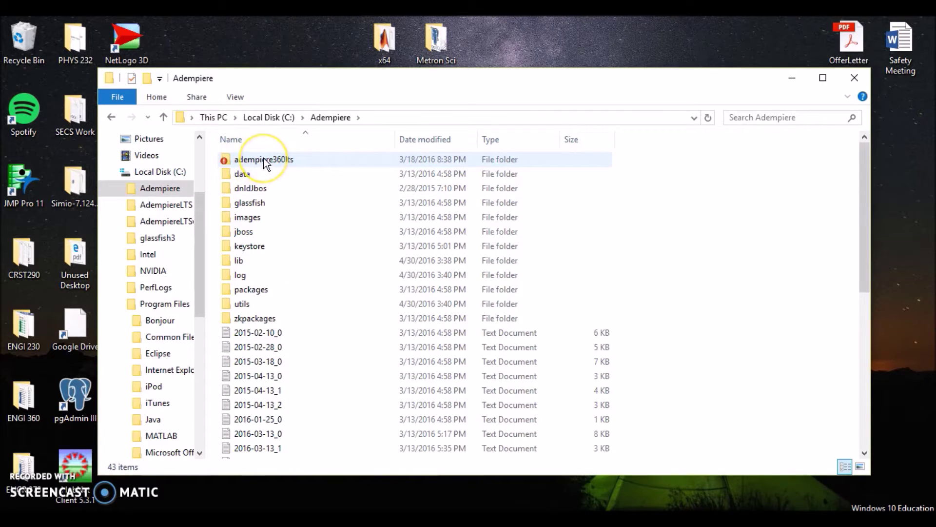
{"action": "double_click", "coordinate": [264, 160]}
{"action": "scroll", "coordinate": [266, 229], "scroll_direction": "down", "scroll_amount": 4}
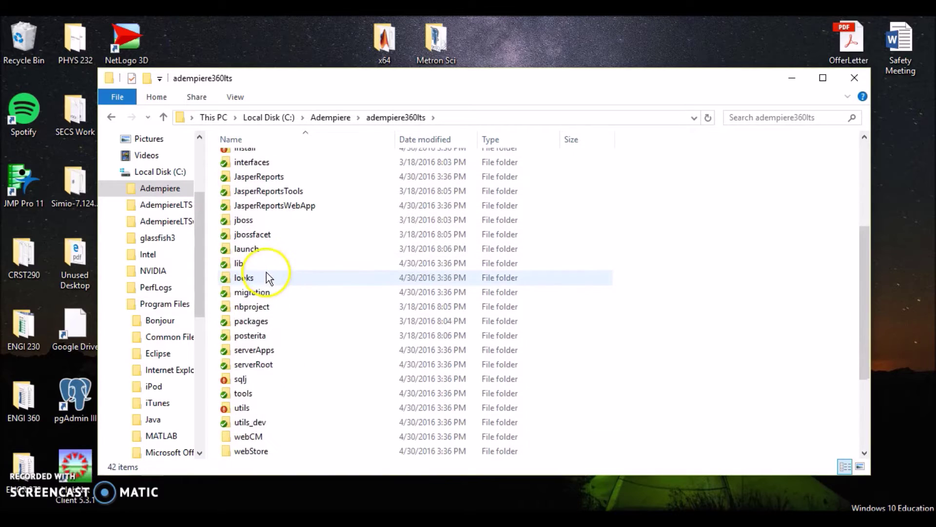
{"action": "scroll", "coordinate": [267, 273], "scroll_direction": "down", "scroll_amount": 4}
{"action": "scroll", "coordinate": [266, 273], "scroll_direction": "up", "scroll_amount": 7}
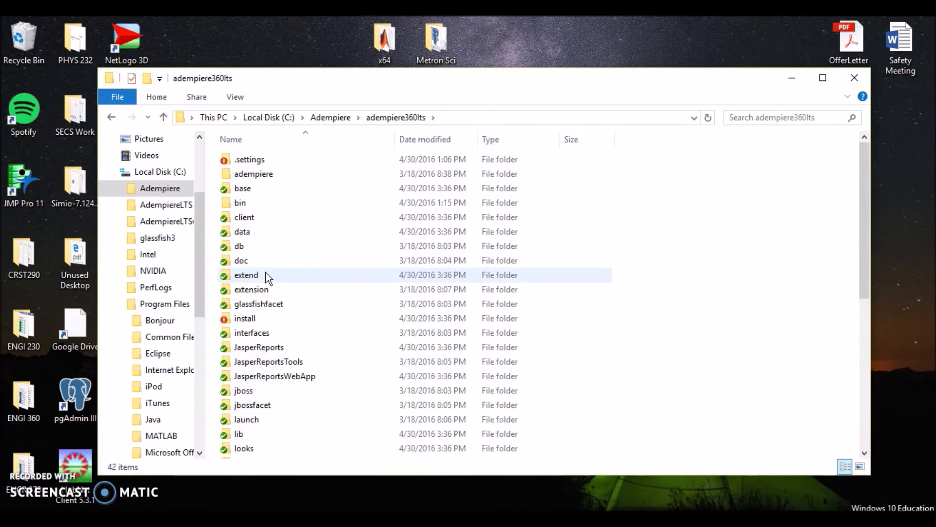
{"action": "left_click", "coordinate": [112, 118]}
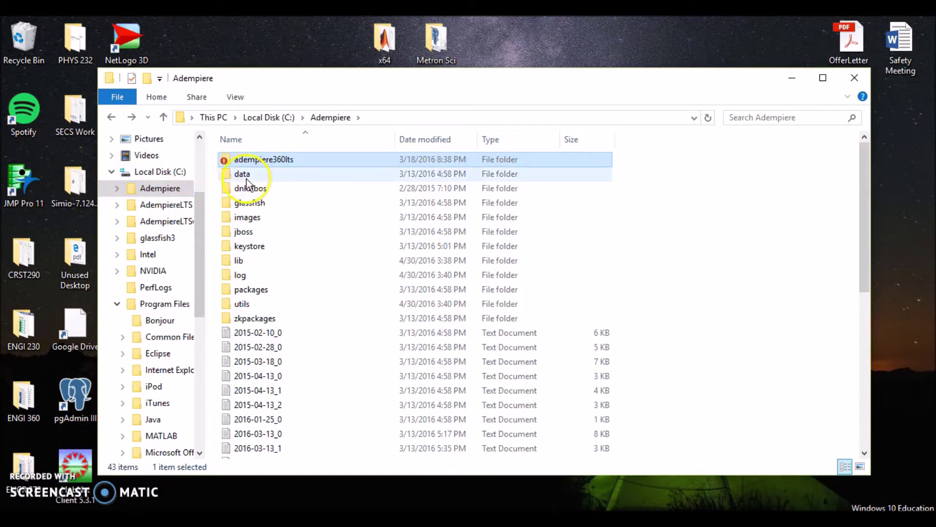
Delete the AdempiereLTSwc and AdempiereLTS folders from drive C:
{"action": "left_click", "coordinate": [111, 117]}
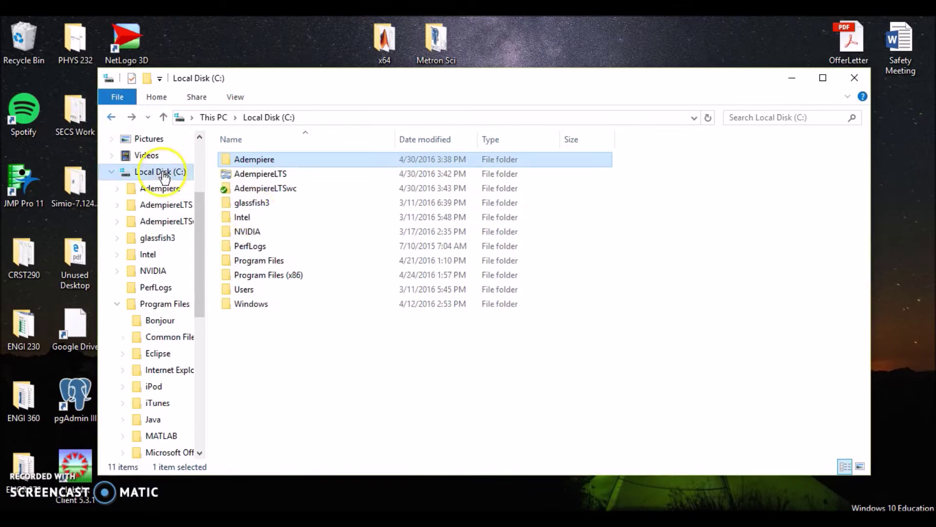
{"action": "right_click", "coordinate": [248, 189]}
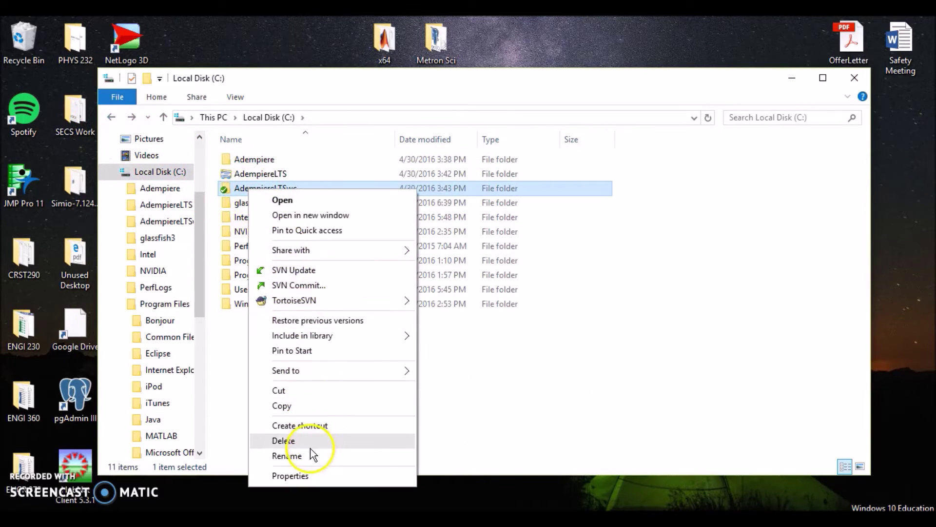
{"action": "left_click", "coordinate": [310, 445]}
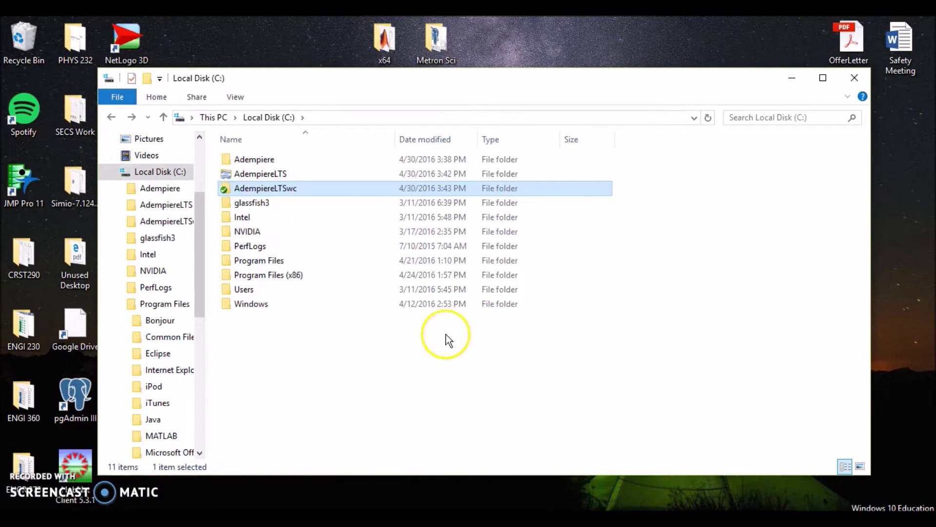
{"action": "right_click", "coordinate": [259, 179]}
{"action": "left_click", "coordinate": [311, 412]}
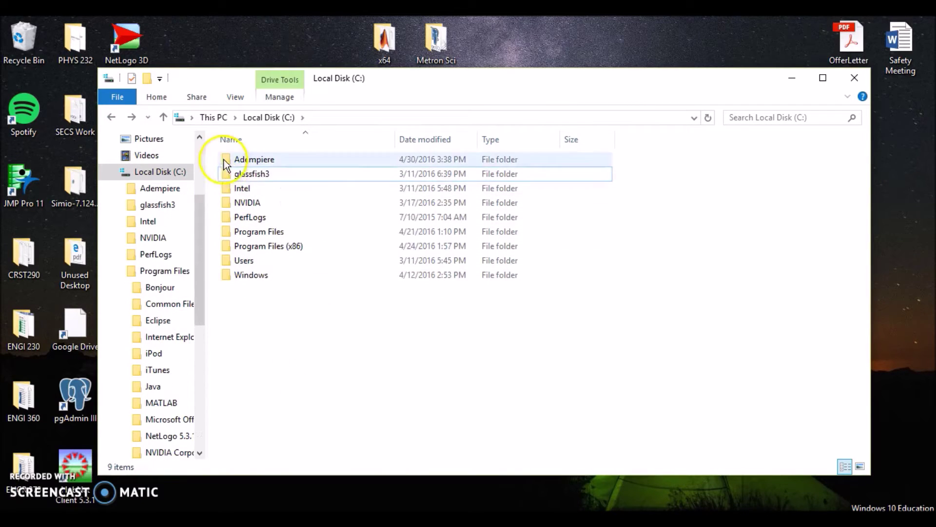
Launch Eclipse from C:\Program Files\Eclipse\eclipse and accept the suggested workspace folder
{"action": "left_click", "coordinate": [258, 232]}
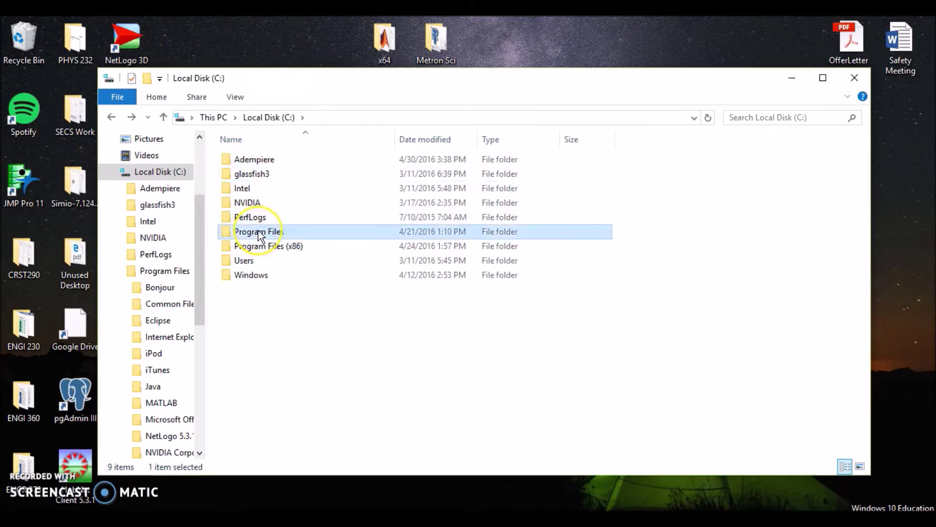
{"action": "double_click", "coordinate": [259, 232]}
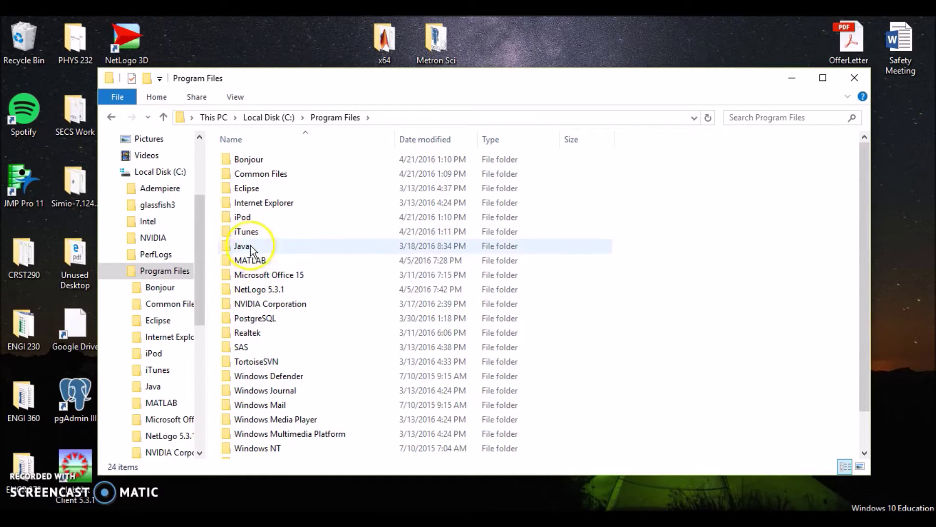
{"action": "double_click", "coordinate": [238, 190]}
{"action": "double_click", "coordinate": [240, 161]}
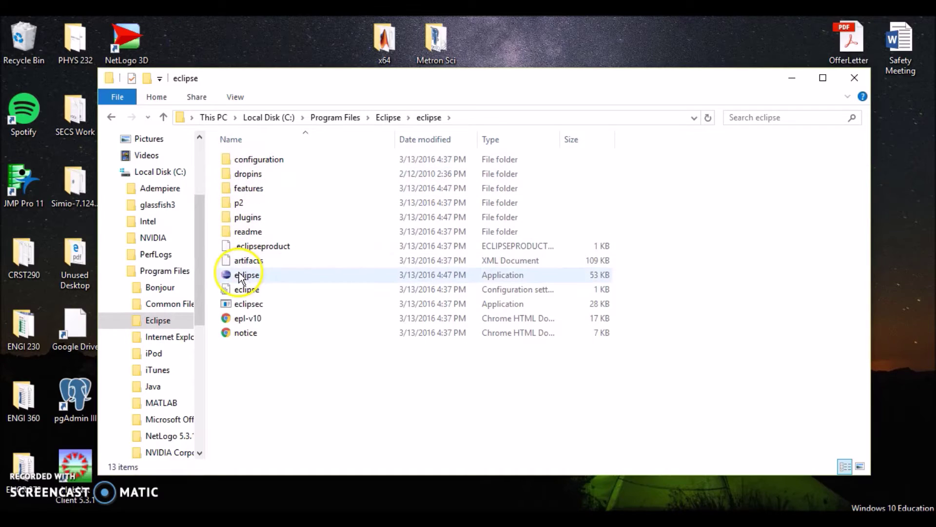
{"action": "double_click", "coordinate": [240, 276]}
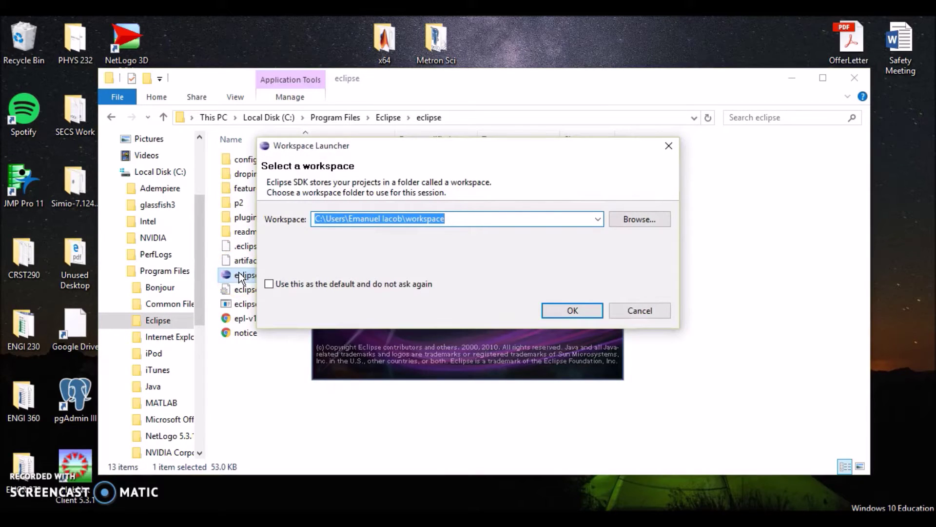
{"action": "left_click", "coordinate": [573, 311]}
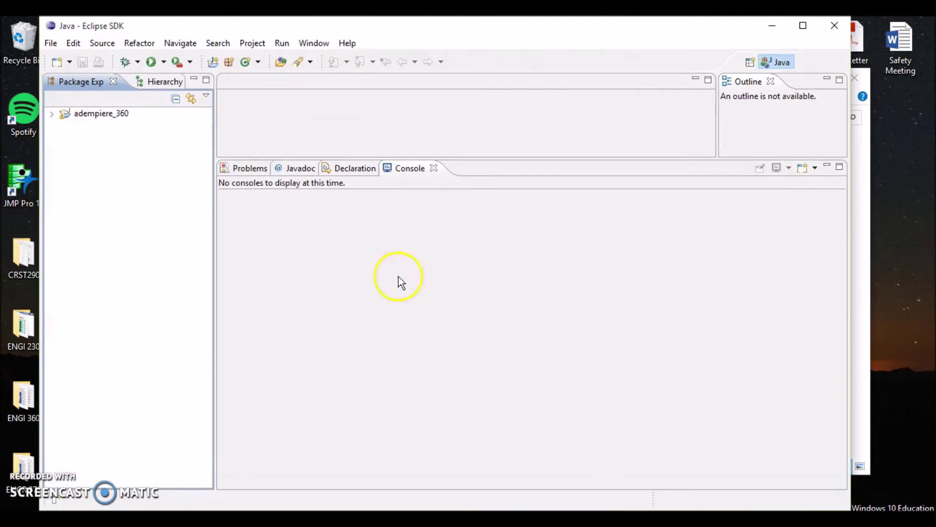
Start an import of existing projects into the workspace
{"action": "left_click", "coordinate": [49, 43]}
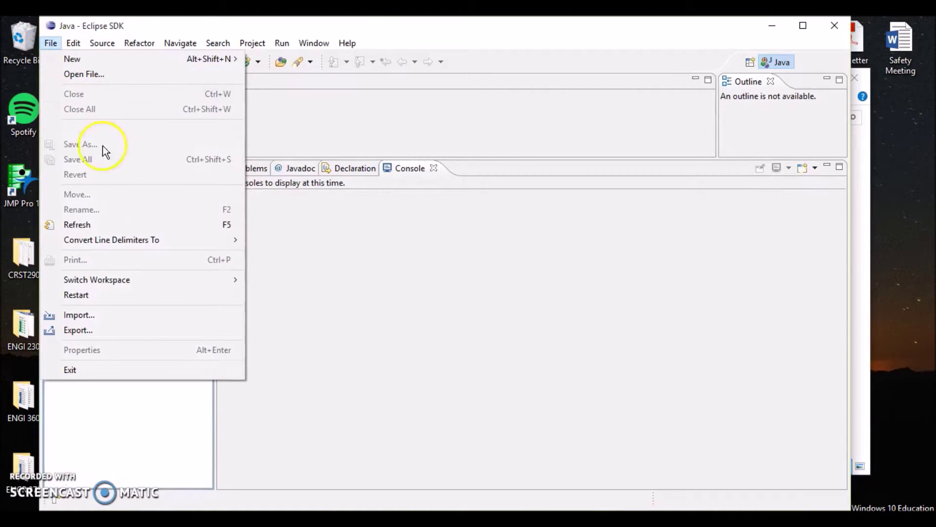
{"action": "left_click", "coordinate": [96, 315]}
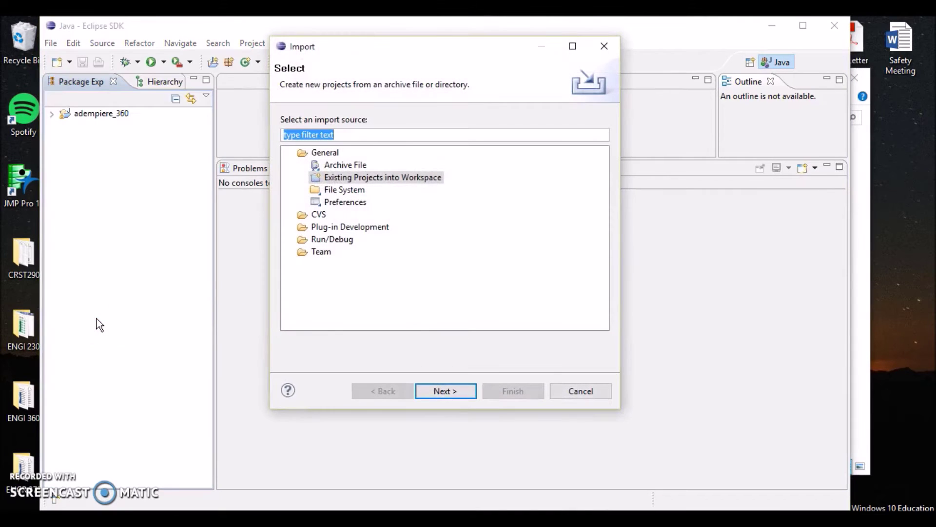
{"action": "double_click", "coordinate": [367, 179]}
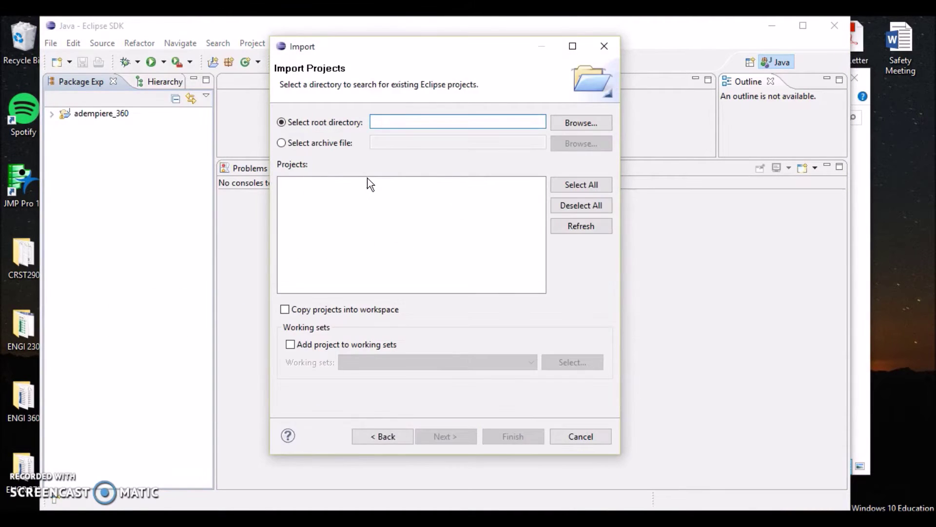
Choose C:\Adempiere\adempiere360lts as the root directory of the projects to import and dismiss the import
{"action": "left_click", "coordinate": [561, 125]}
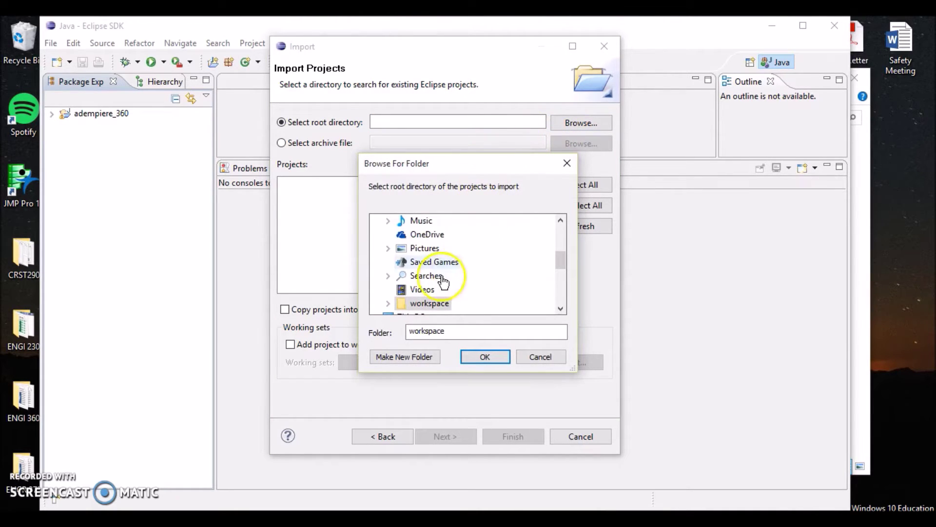
{"action": "scroll", "coordinate": [437, 279], "scroll_direction": "down", "scroll_amount": 2}
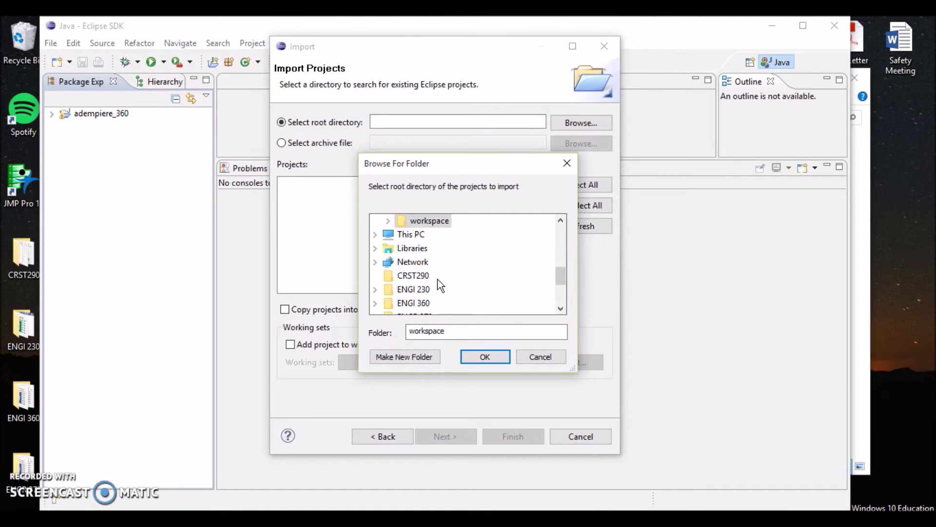
{"action": "scroll", "coordinate": [437, 279], "scroll_direction": "down", "scroll_amount": 3}
{"action": "scroll", "coordinate": [438, 279], "scroll_direction": "up", "scroll_amount": 7}
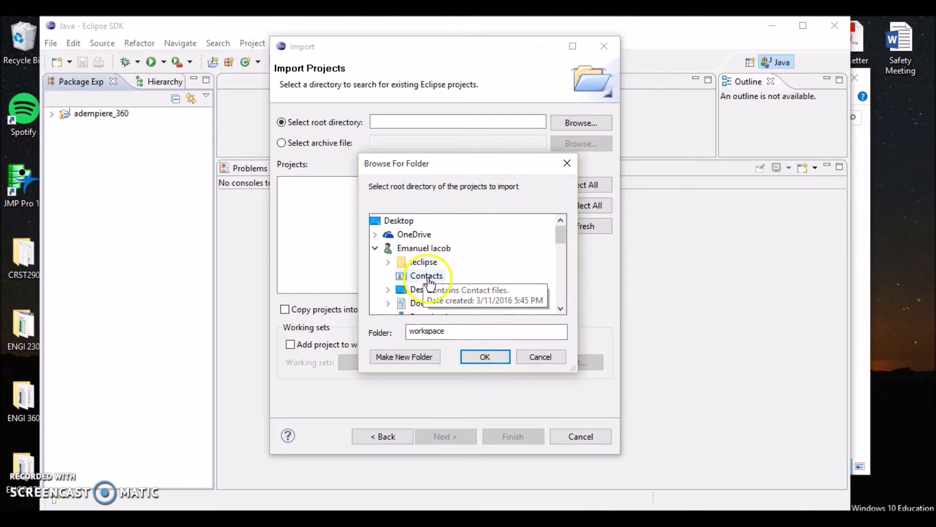
{"action": "left_click_drag", "start_coordinate": [562, 233], "coordinate": [553, 275]}
{"action": "left_click", "coordinate": [413, 275]}
{"action": "scroll", "coordinate": [490, 262], "scroll_direction": "up", "scroll_amount": 2}
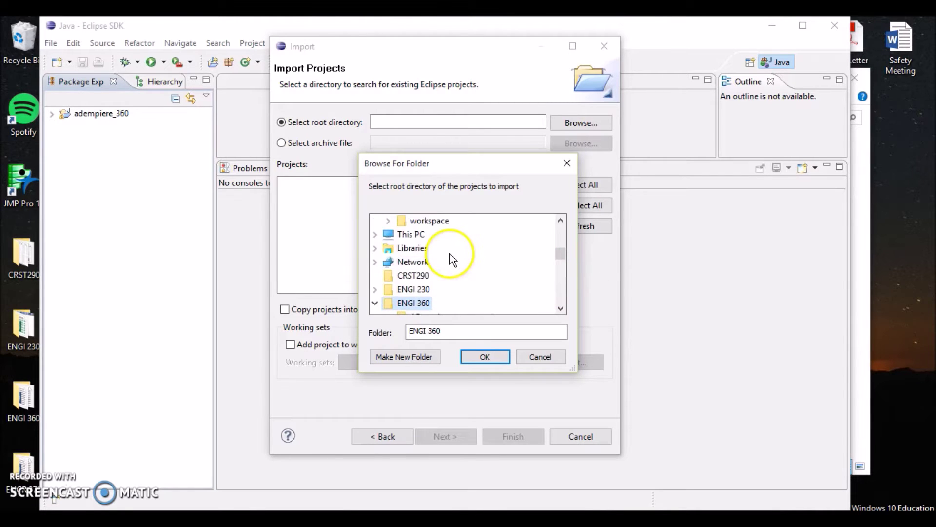
{"action": "left_click", "coordinate": [376, 234]}
{"action": "scroll", "coordinate": [397, 265], "scroll_direction": "down", "scroll_amount": 2}
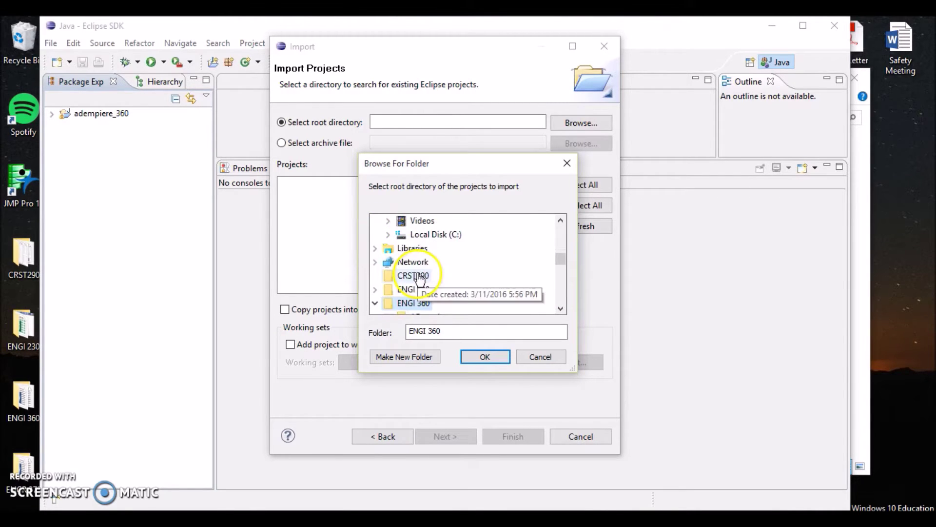
{"action": "double_click", "coordinate": [422, 236]}
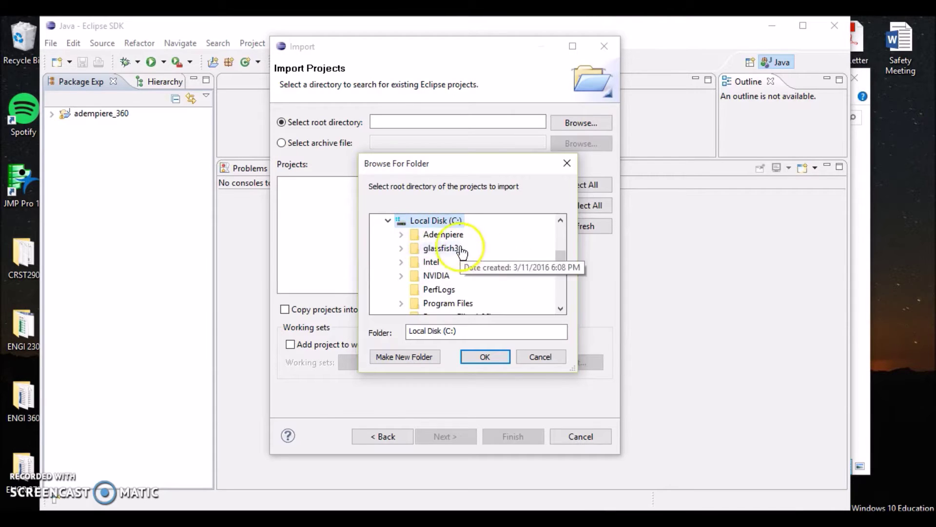
{"action": "double_click", "coordinate": [443, 236]}
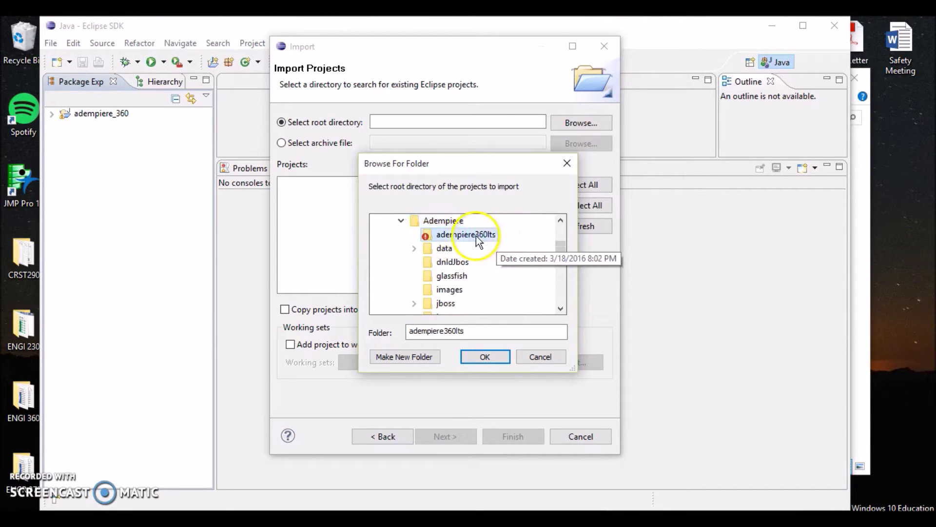
{"action": "double_click", "coordinate": [470, 235]}
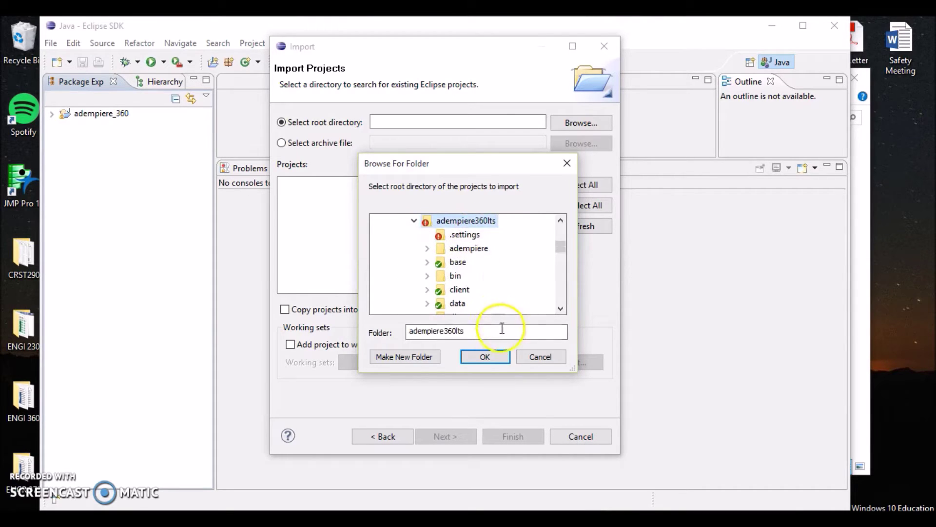
{"action": "left_click", "coordinate": [484, 357]}
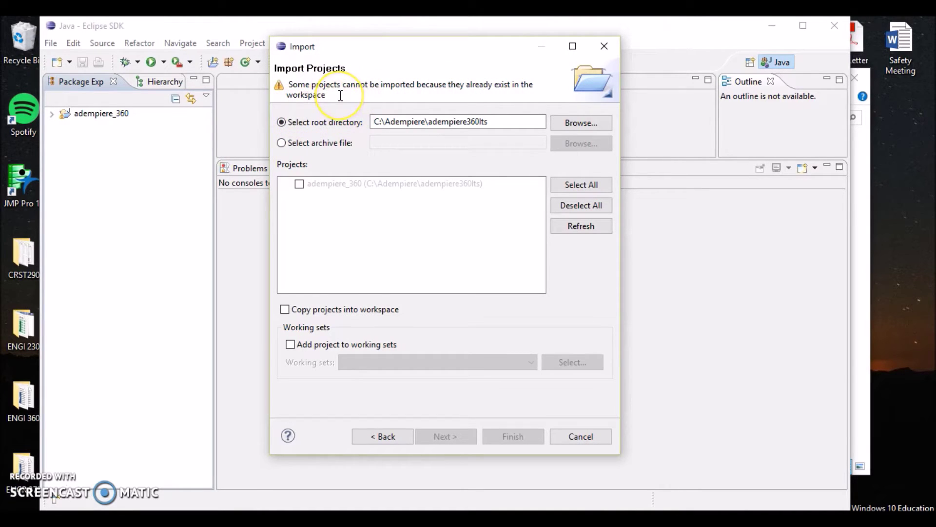
{"action": "left_click", "coordinate": [398, 124]}
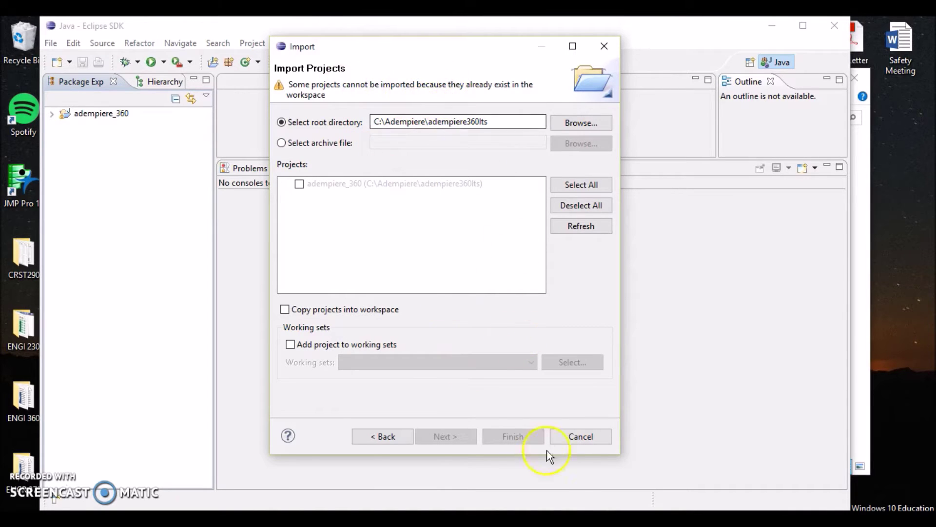
{"action": "left_click", "coordinate": [580, 437]}
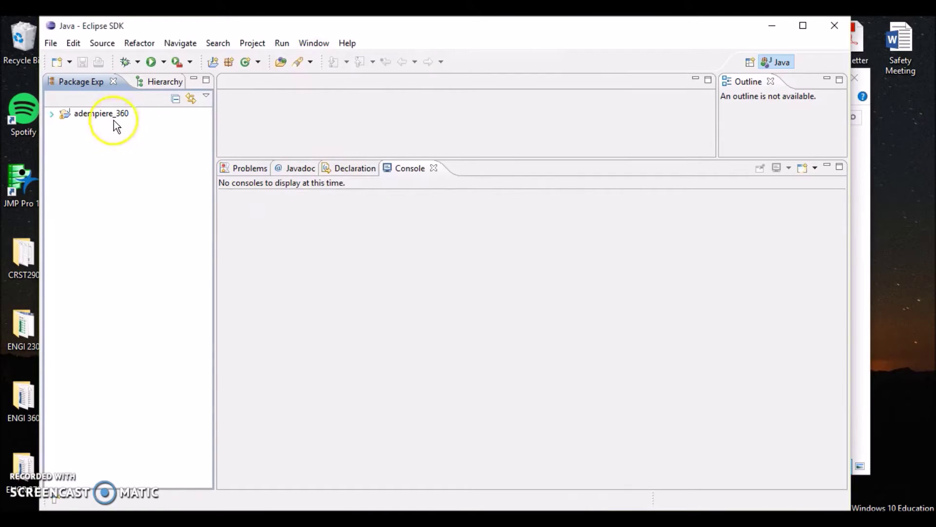
Open the adempiere_360 project's properties and check the Java compiler's compliance level and its available options
{"action": "left_click", "coordinate": [75, 115]}
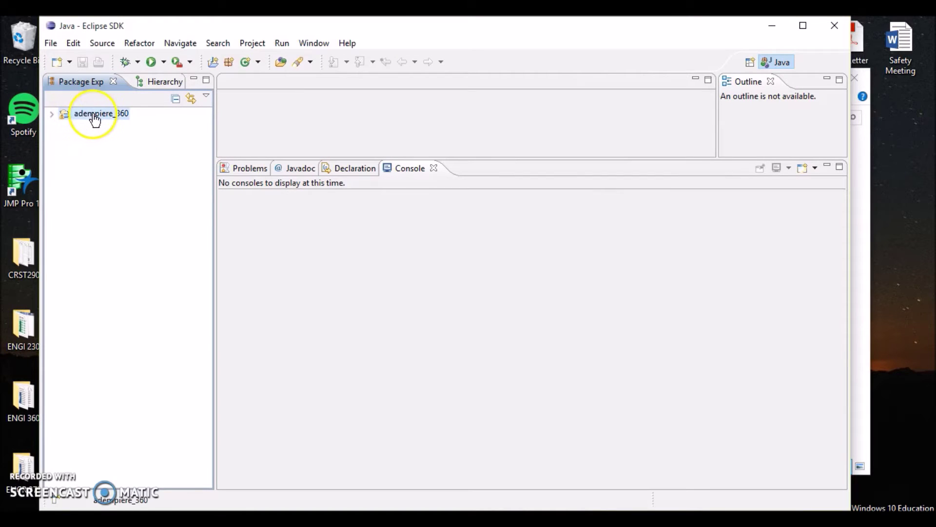
{"action": "right_click", "coordinate": [93, 116]}
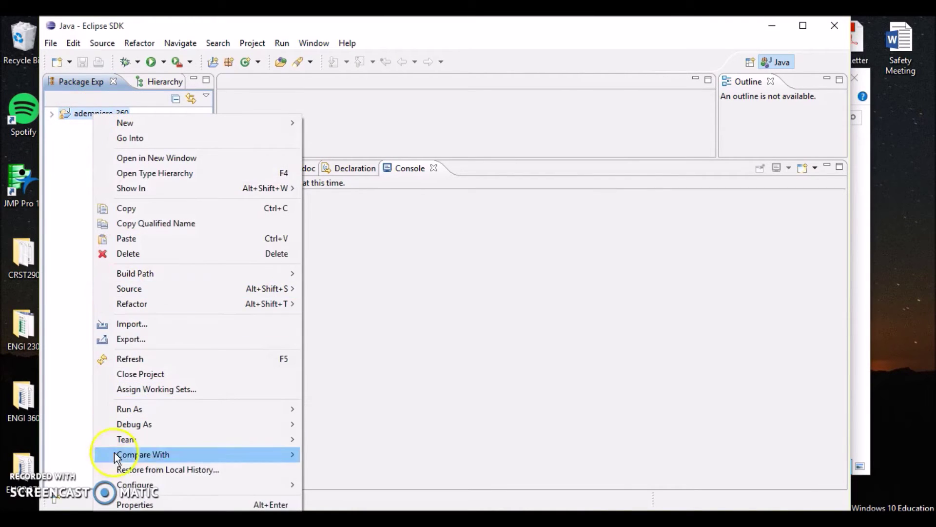
{"action": "left_click", "coordinate": [129, 503]}
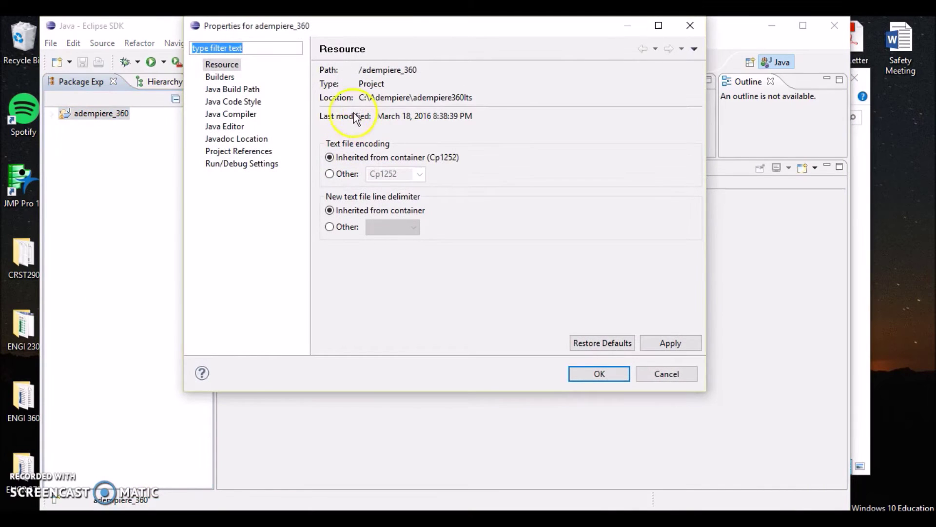
{"action": "left_click", "coordinate": [220, 117]}
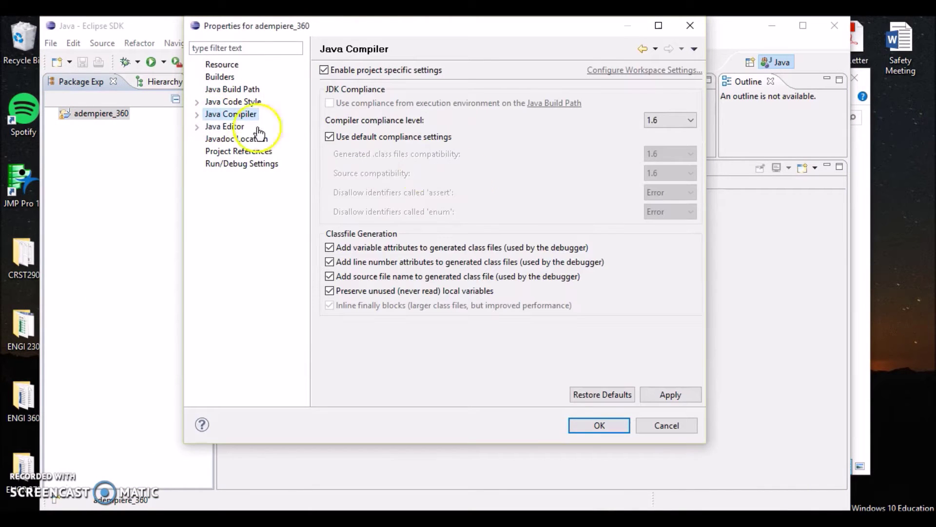
{"action": "left_click", "coordinate": [691, 122]}
{"action": "left_click", "coordinate": [630, 124]}
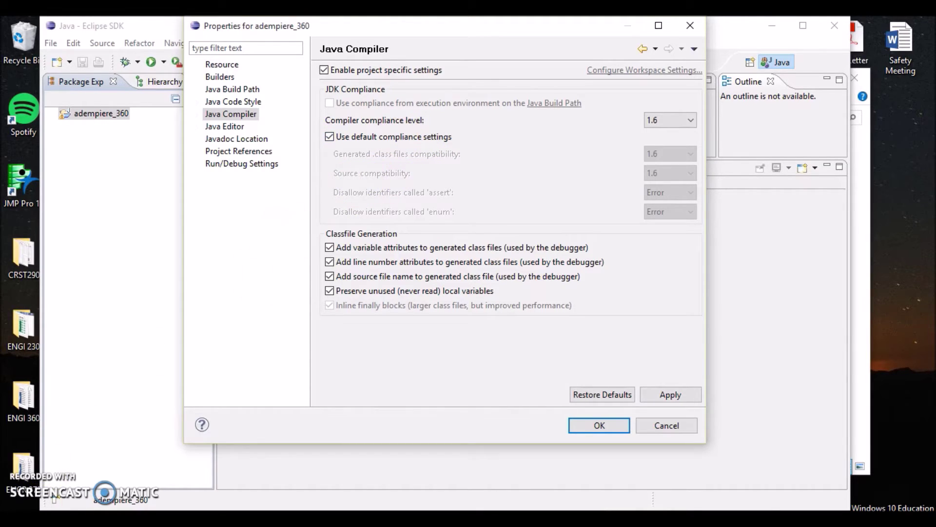
Check the installed Java version with java -version in an administrator Command Prompt, and close the prompt
{"action": "key", "text": "super+x"}
{"action": "left_click", "coordinate": [74, 404]}
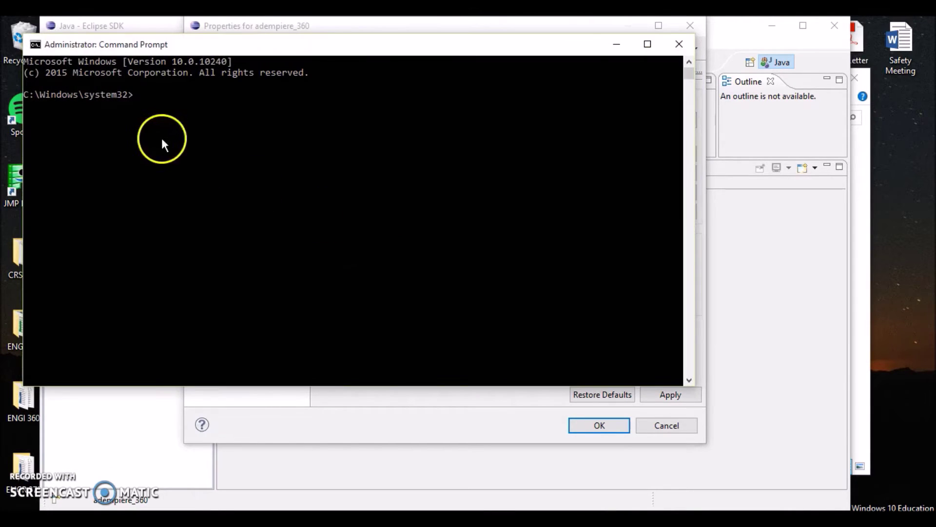
{"action": "left_click", "coordinate": [163, 94]}
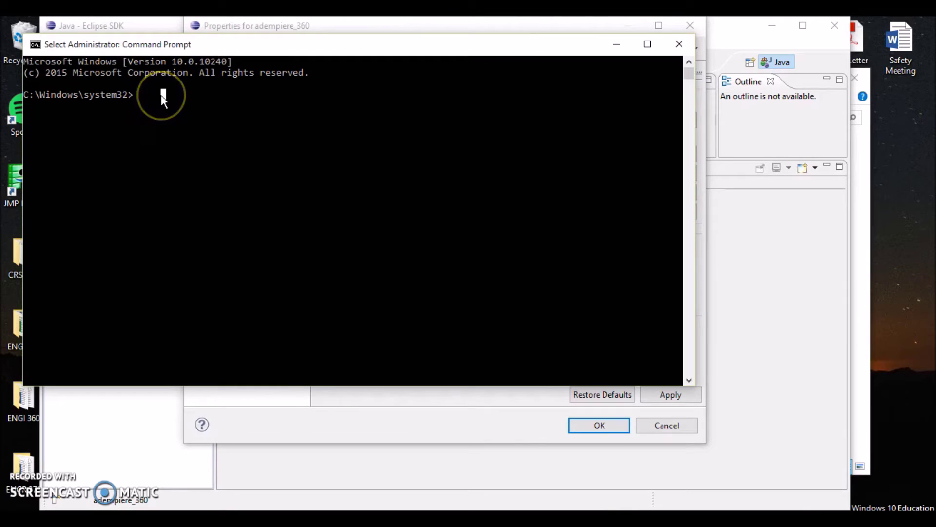
{"action": "type", "text": "java"}
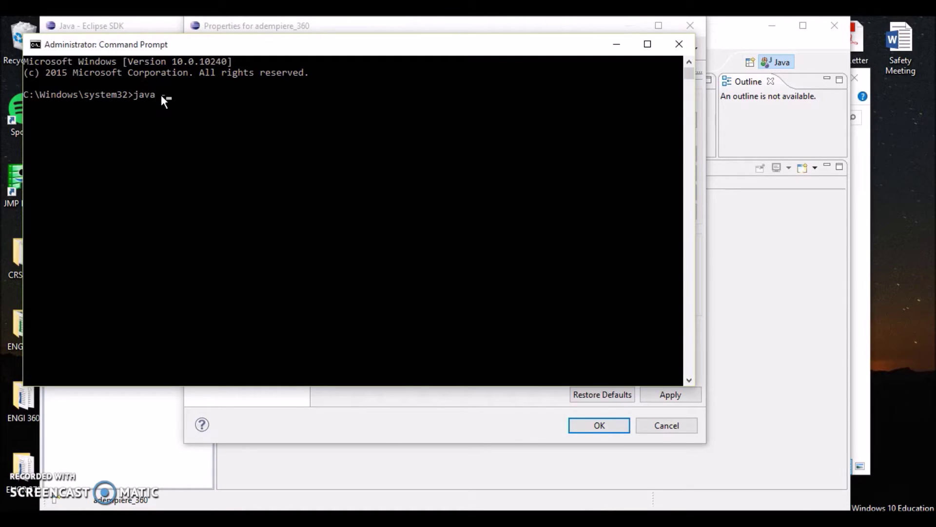
{"action": "type", "text": " -version"}
{"action": "key", "text": "Return"}
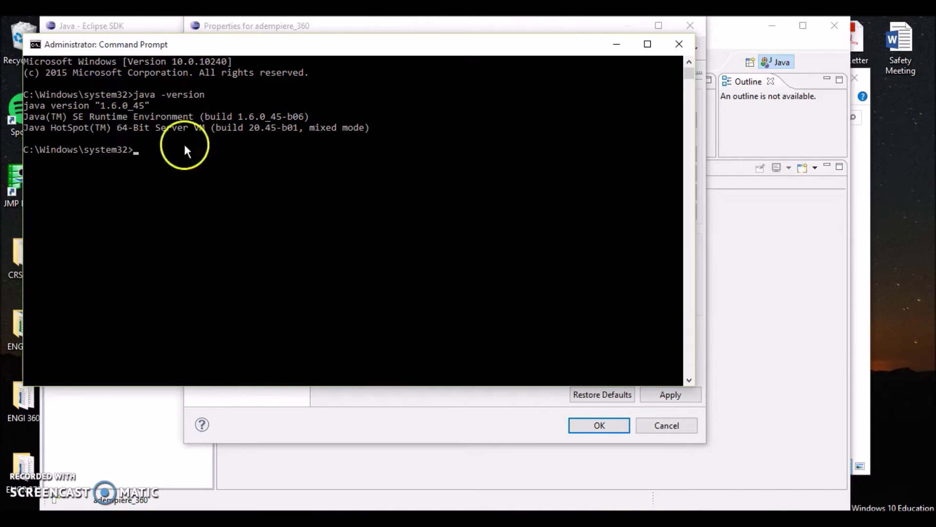
{"action": "left_click", "coordinate": [678, 43]}
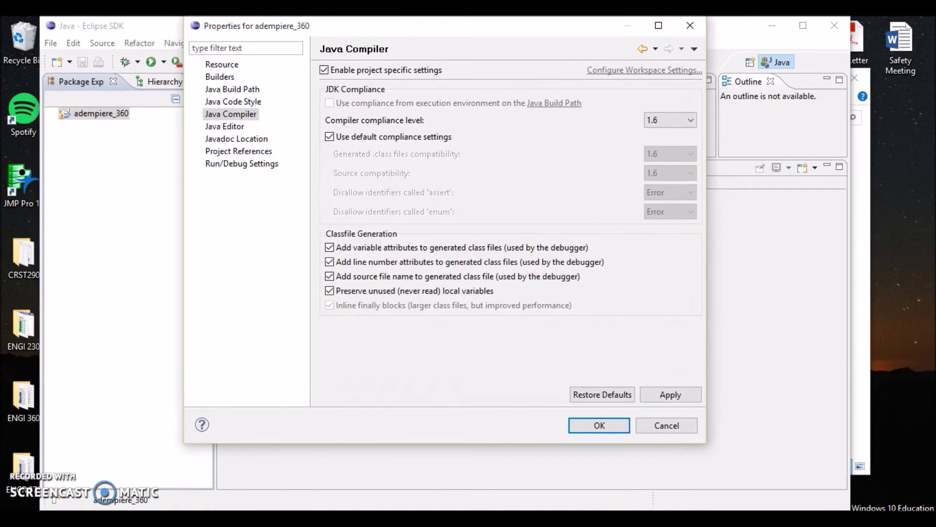
Check which Java programs are installed in Windows Programs and Features, and close the window
{"action": "key", "text": "super+x"}
{"action": "left_click", "coordinate": [109, 257]}
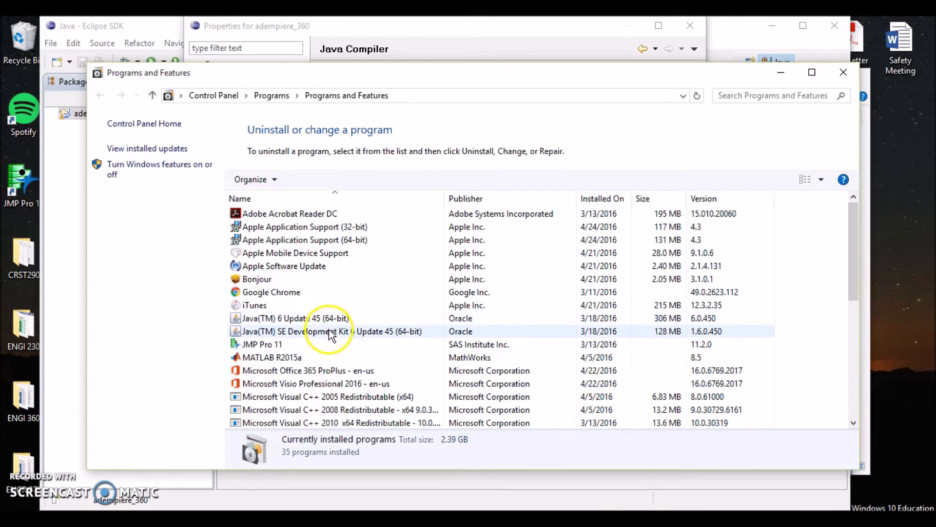
{"action": "left_click", "coordinate": [843, 74]}
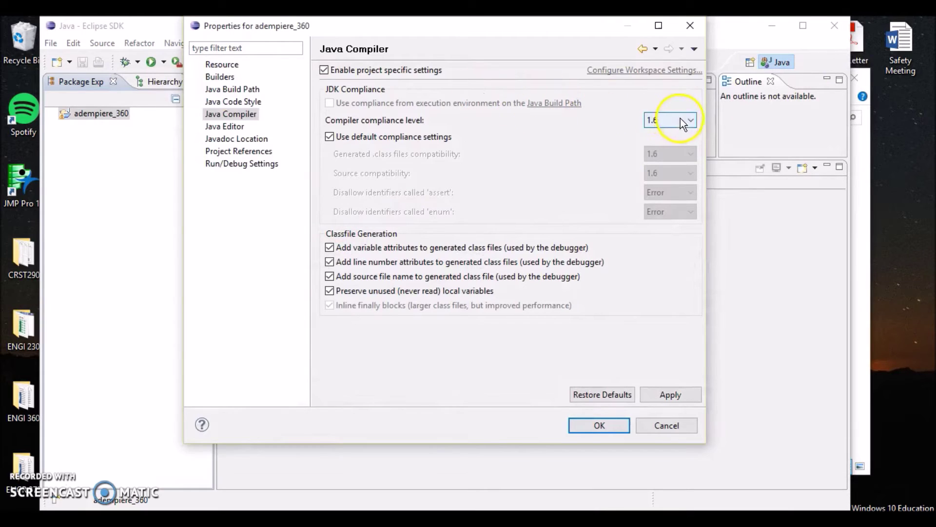
Accept the adempiere_360 properties from the Resource page and expand the project's contents
{"action": "left_click", "coordinate": [220, 64]}
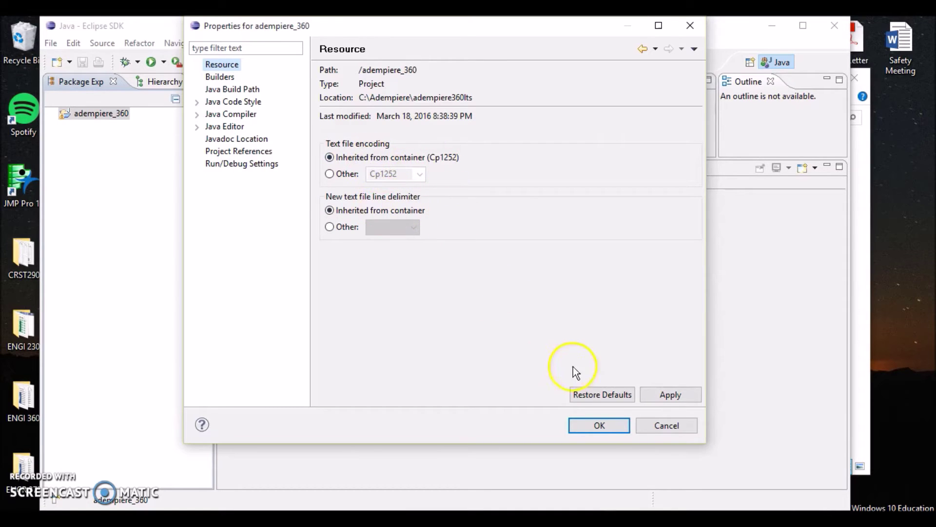
{"action": "left_click", "coordinate": [608, 425]}
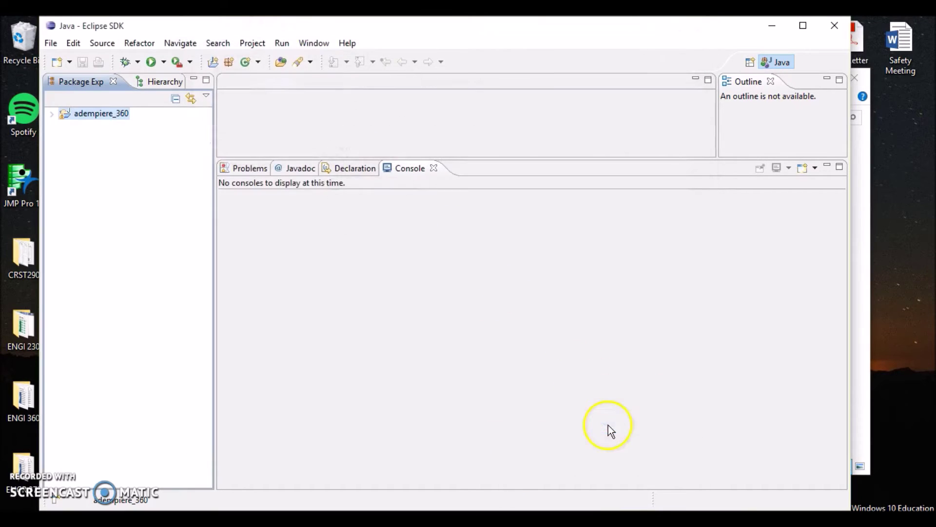
{"action": "left_click", "coordinate": [50, 114]}
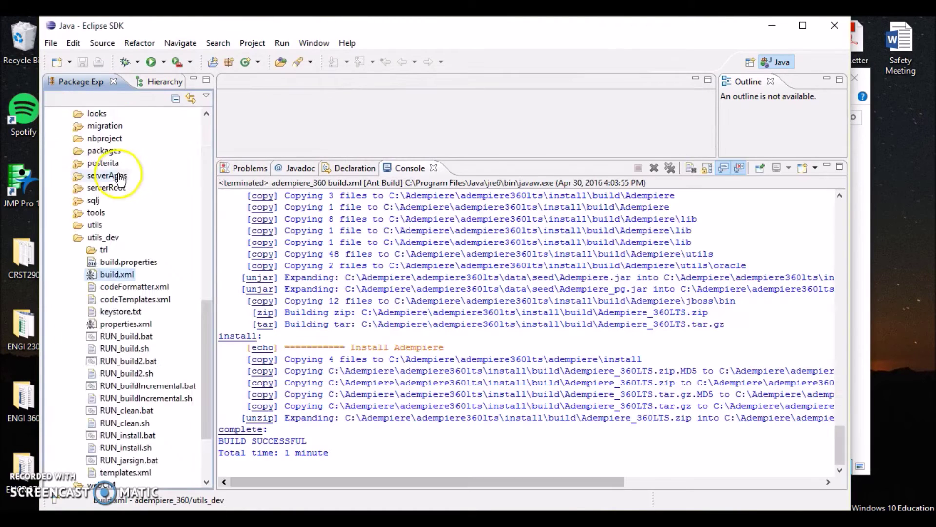
Run build.xml from the project's utils_dev folder as an Ant Build
{"action": "left_click", "coordinate": [78, 116]}
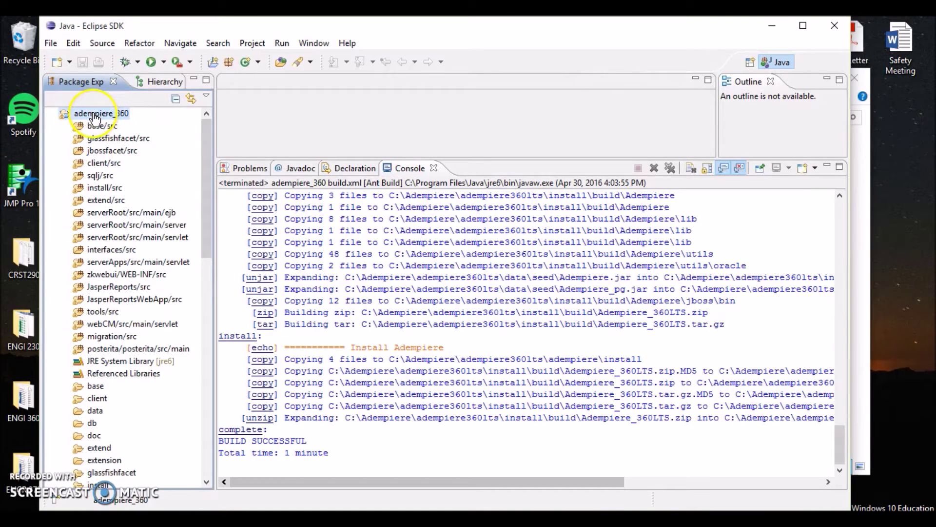
{"action": "scroll", "coordinate": [97, 254], "scroll_direction": "down", "scroll_amount": 7}
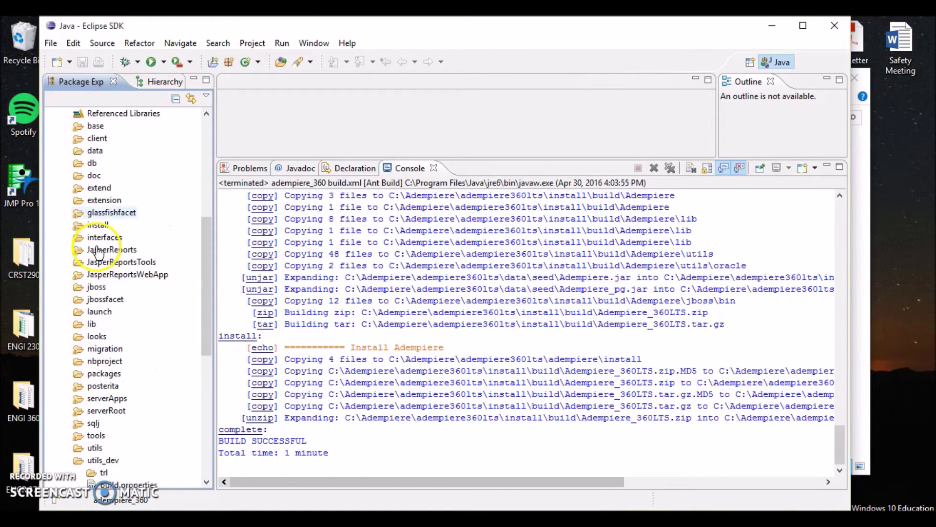
{"action": "scroll", "coordinate": [97, 252], "scroll_direction": "down", "scroll_amount": 6}
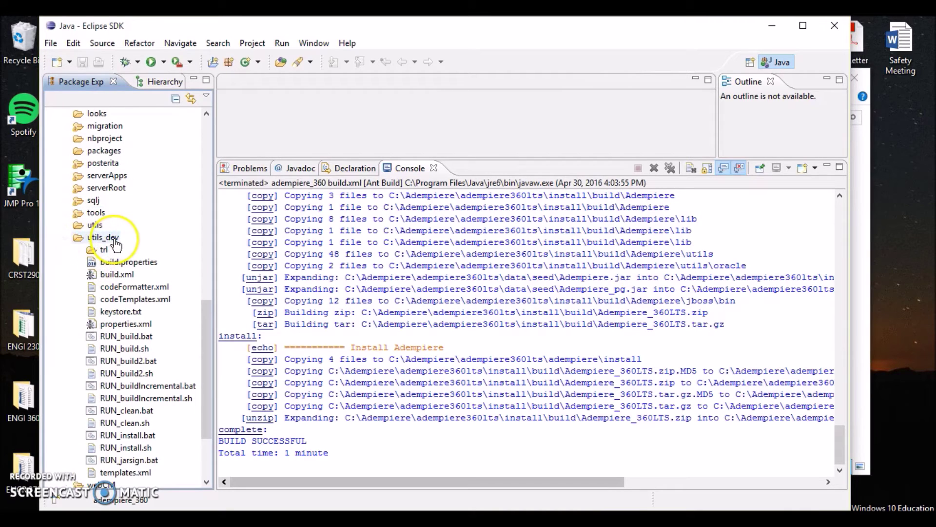
{"action": "right_click", "coordinate": [110, 279]}
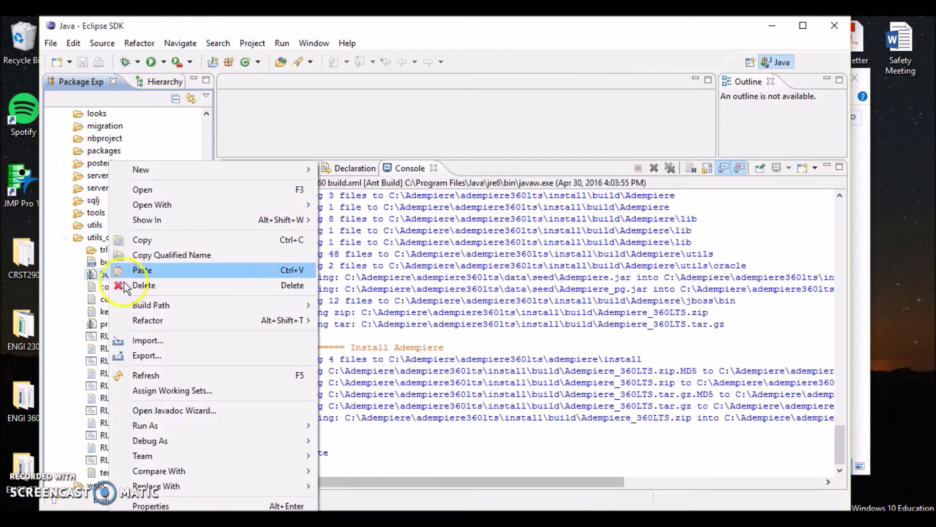
{"action": "mouse_move", "coordinate": [145, 426]}
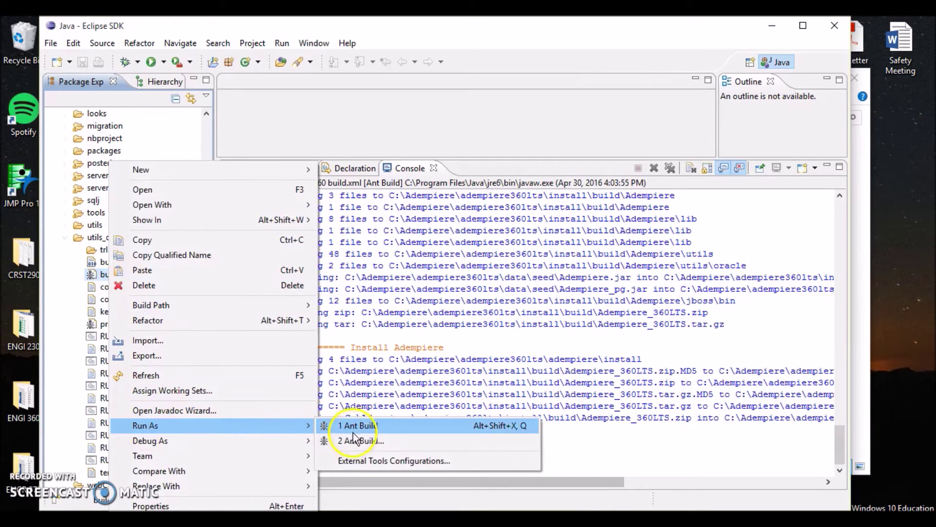
{"action": "left_click", "coordinate": [366, 427]}
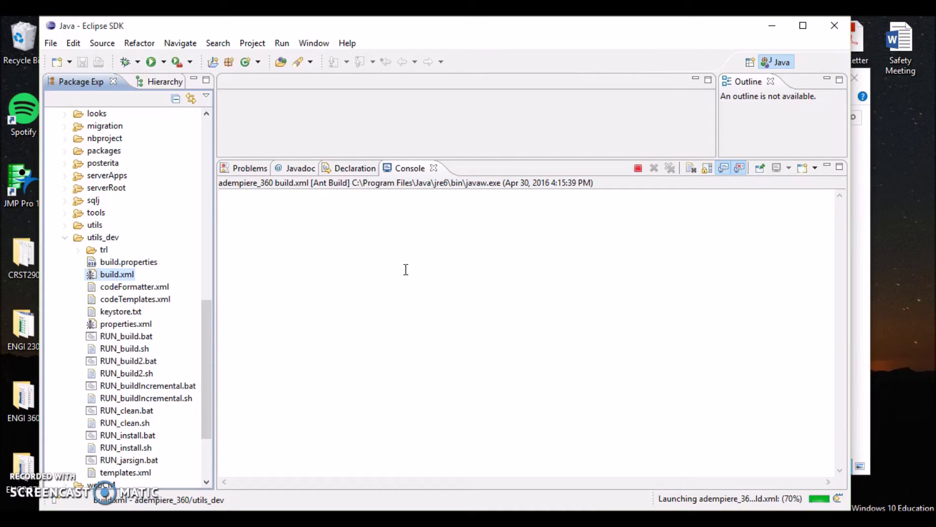
Run utils_dev/build.xml as an Ant Build a second time
{"action": "left_click", "coordinate": [402, 171]}
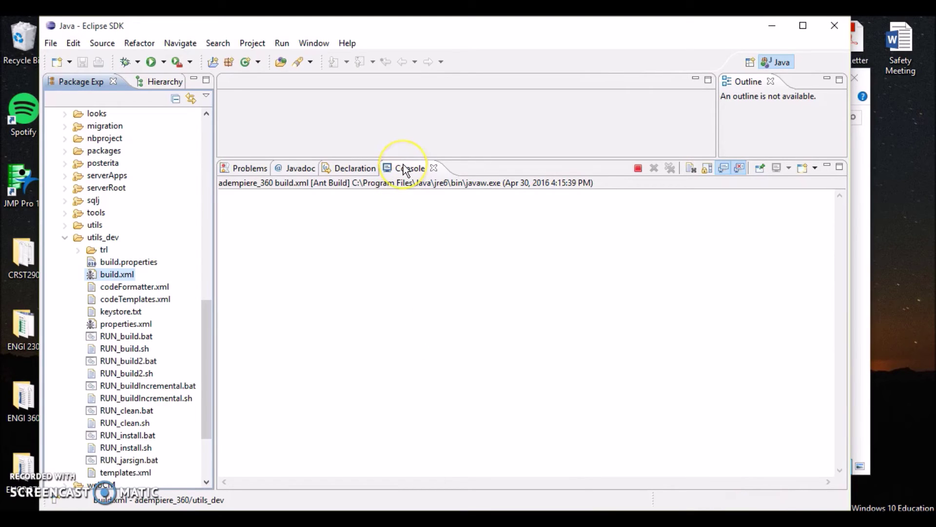
{"action": "right_click", "coordinate": [104, 274]}
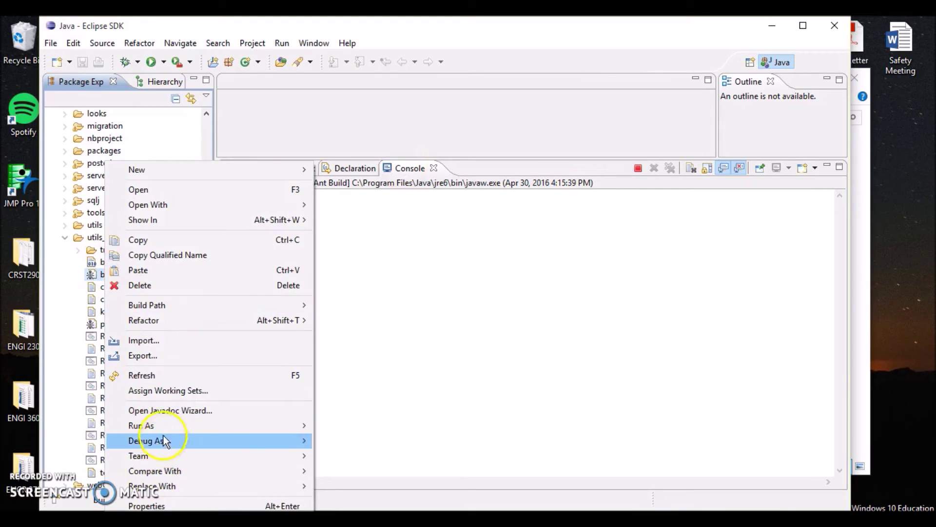
{"action": "mouse_move", "coordinate": [163, 425]}
{"action": "left_click", "coordinate": [357, 425]}
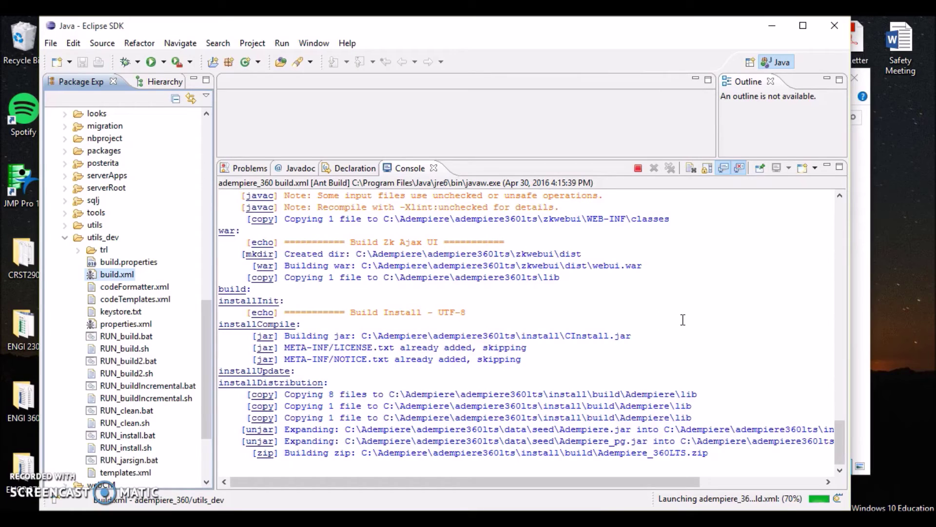
Follow the Ant build's console output from its beginning through to completion, and return to the start of the project tree
{"action": "left_click", "coordinate": [755, 296]}
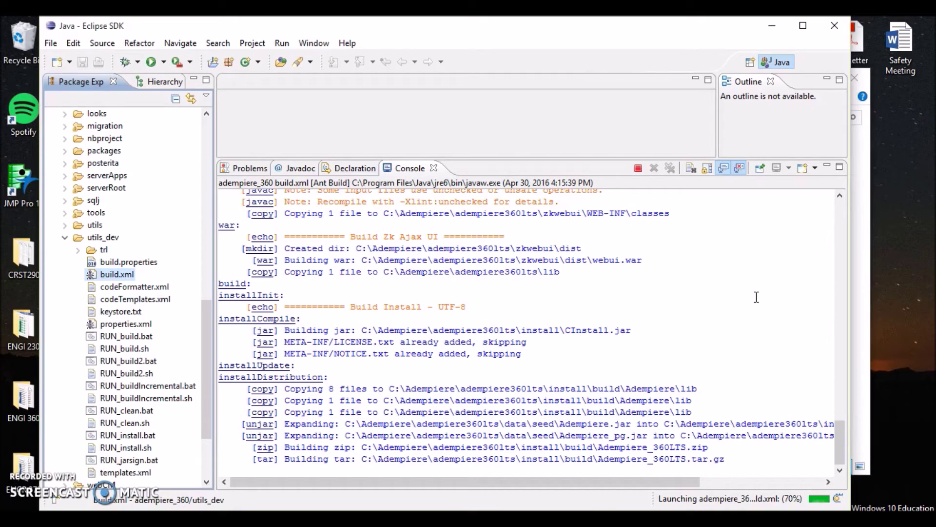
{"action": "left_click", "coordinate": [787, 319]}
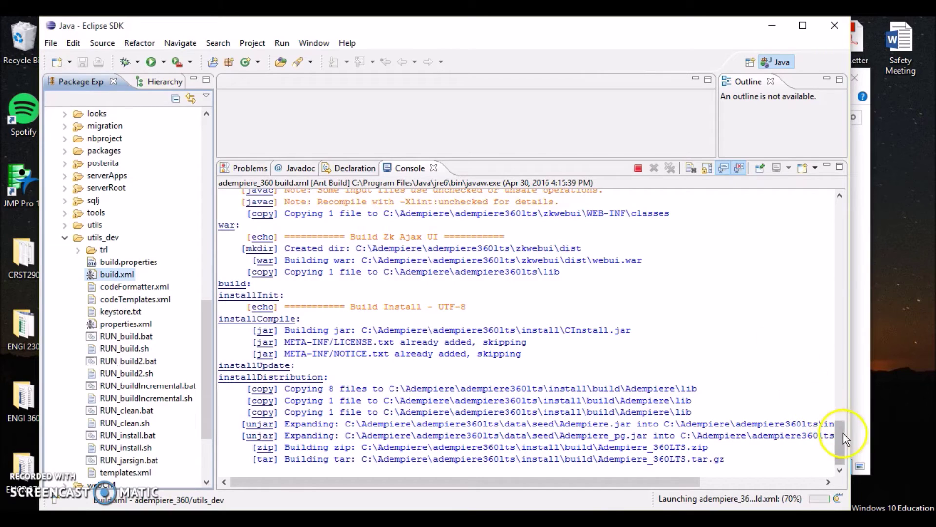
{"action": "left_click_drag", "start_coordinate": [842, 433], "coordinate": [844, 405]}
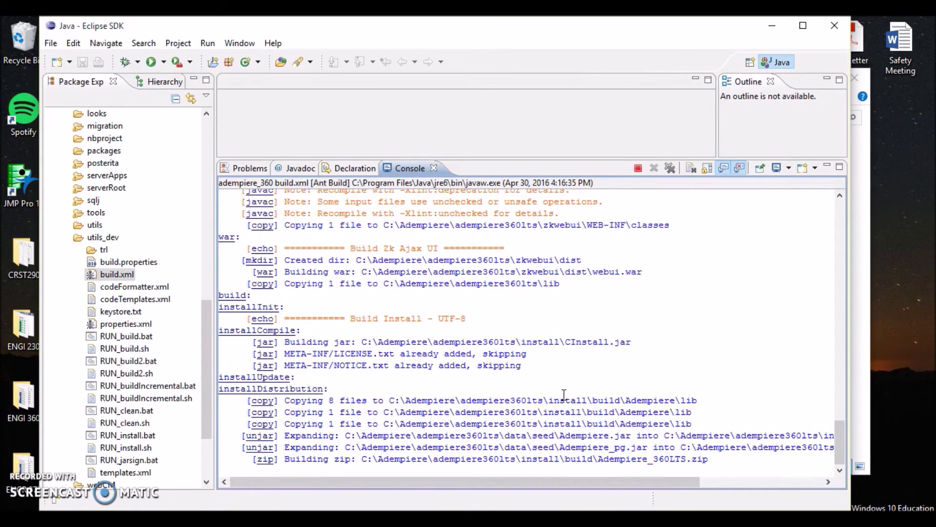
{"action": "scroll", "coordinate": [477, 414], "scroll_direction": "up", "scroll_amount": 20}
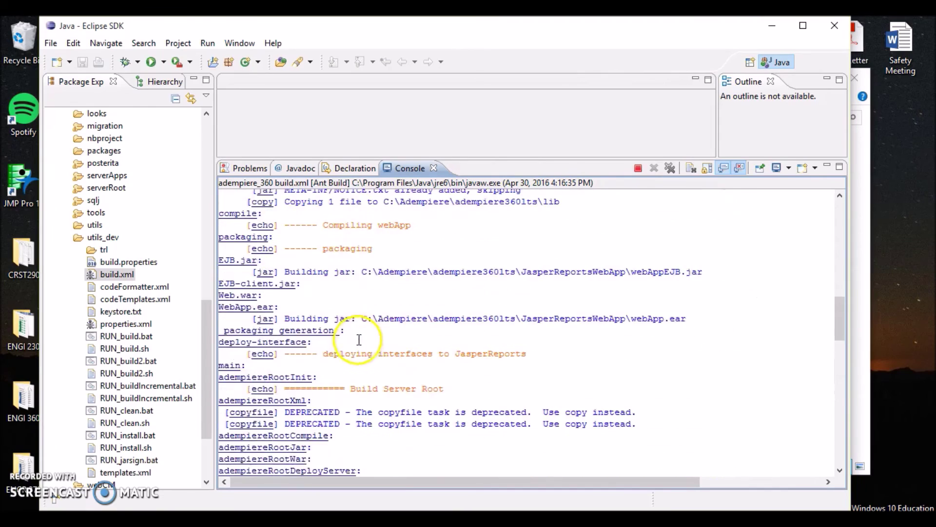
{"action": "scroll", "coordinate": [359, 340], "scroll_direction": "up", "scroll_amount": 20}
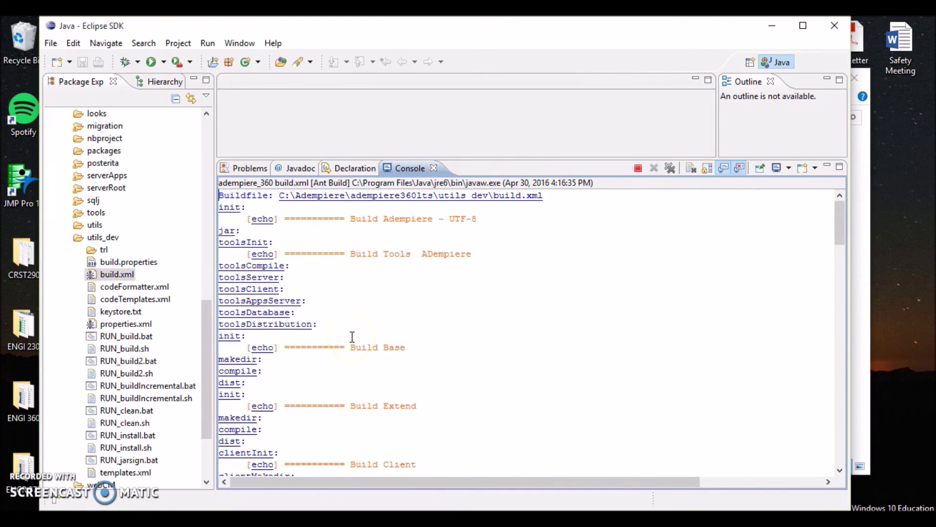
{"action": "scroll", "coordinate": [352, 336], "scroll_direction": "down", "scroll_amount": 20}
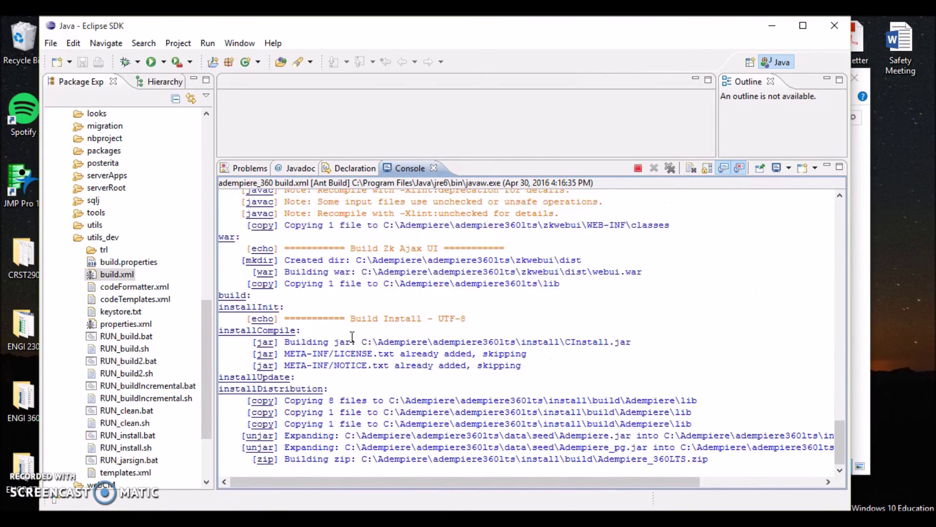
{"action": "left_click", "coordinate": [357, 442]}
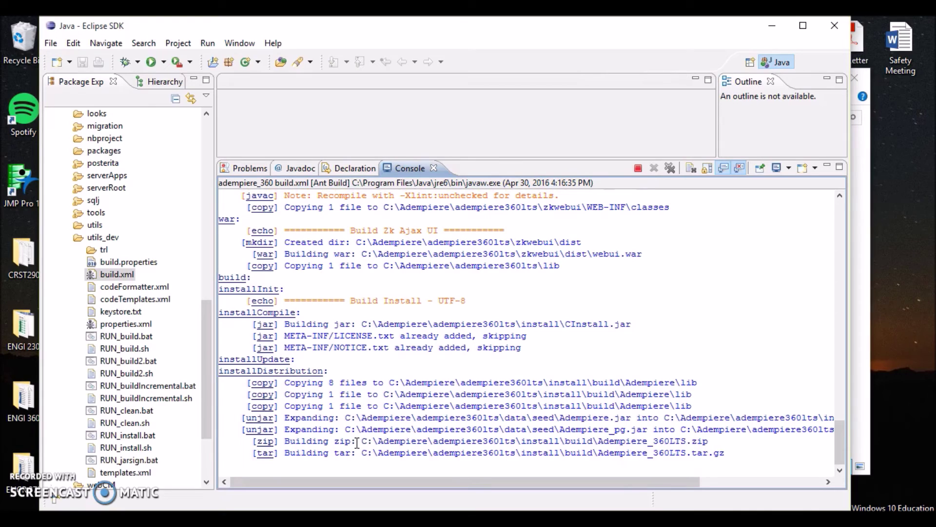
{"action": "left_click", "coordinate": [351, 437]}
{"action": "scroll", "coordinate": [350, 437], "scroll_direction": "up", "scroll_amount": 1}
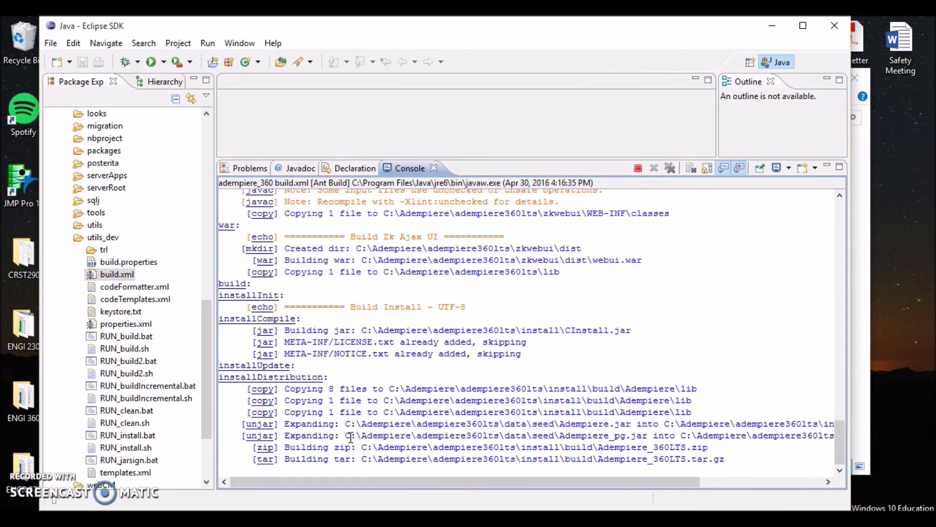
{"action": "left_click", "coordinate": [768, 274]}
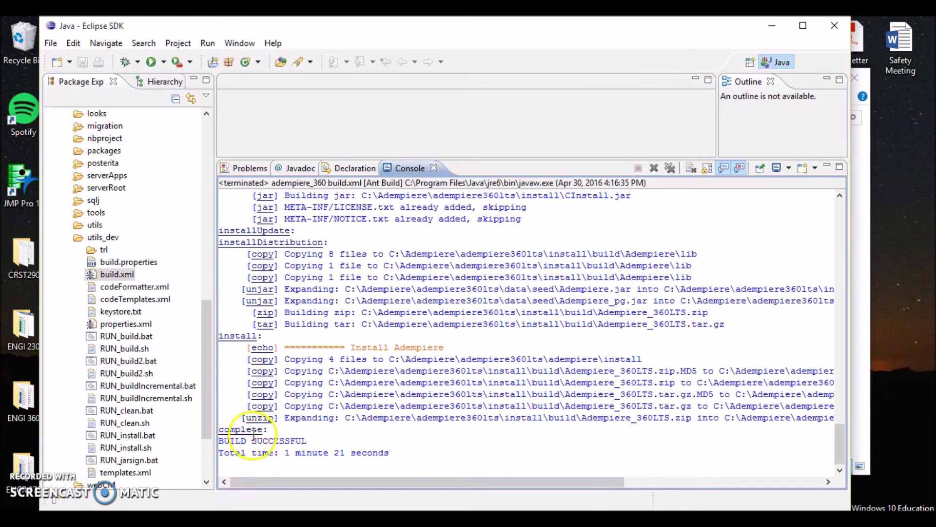
{"action": "scroll", "coordinate": [324, 357], "scroll_direction": "up", "scroll_amount": 1}
{"action": "scroll", "coordinate": [324, 357], "scroll_direction": "up", "scroll_amount": 2}
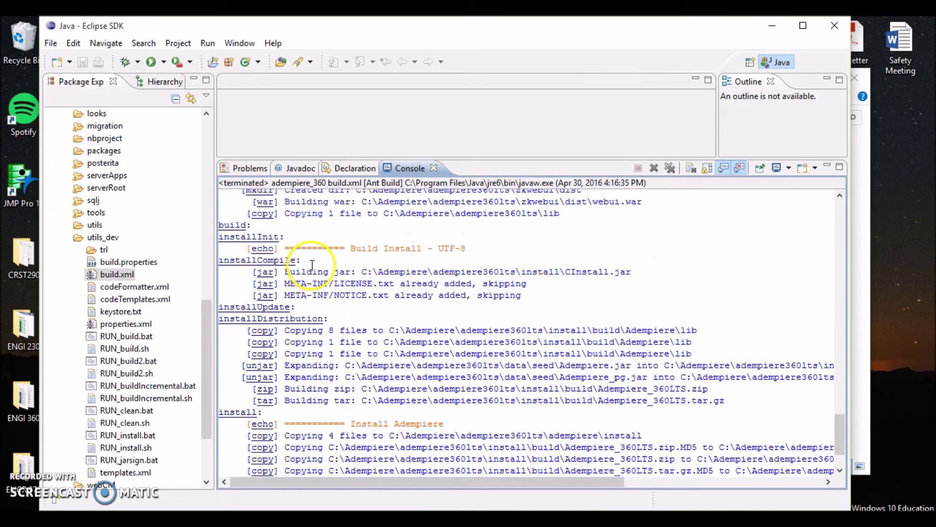
{"action": "left_click_drag", "start_coordinate": [204, 309], "coordinate": [226, 98]}
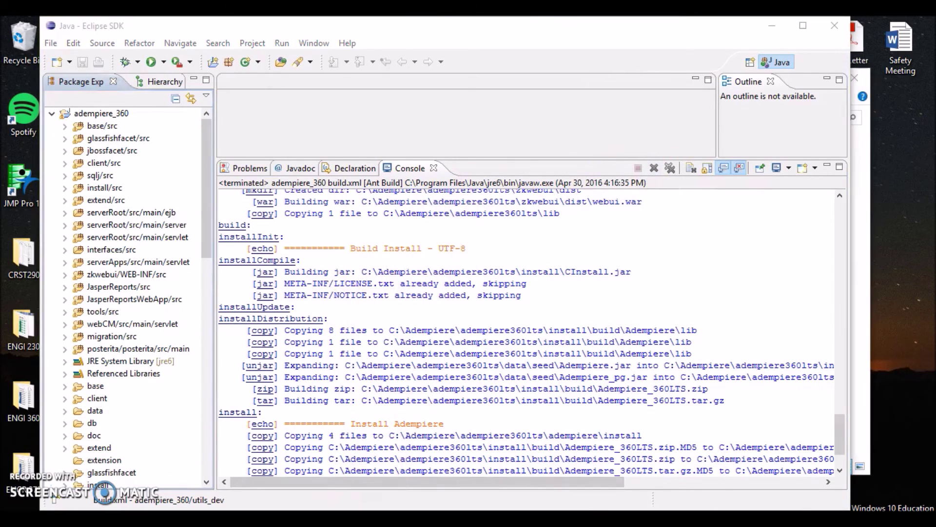
Switch to File Explorer and browse to C:\Adempiere\adempiere360lts\adempiere\install to inspect the built Adempiere_360LTS archives
{"action": "key", "text": "alt+Tab"}
{"action": "left_click", "coordinate": [268, 119]}
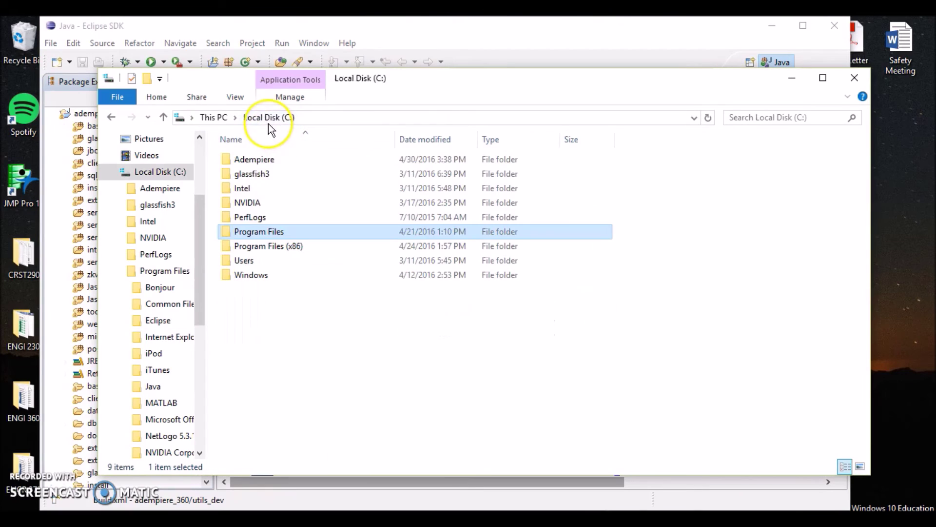
{"action": "double_click", "coordinate": [257, 155]}
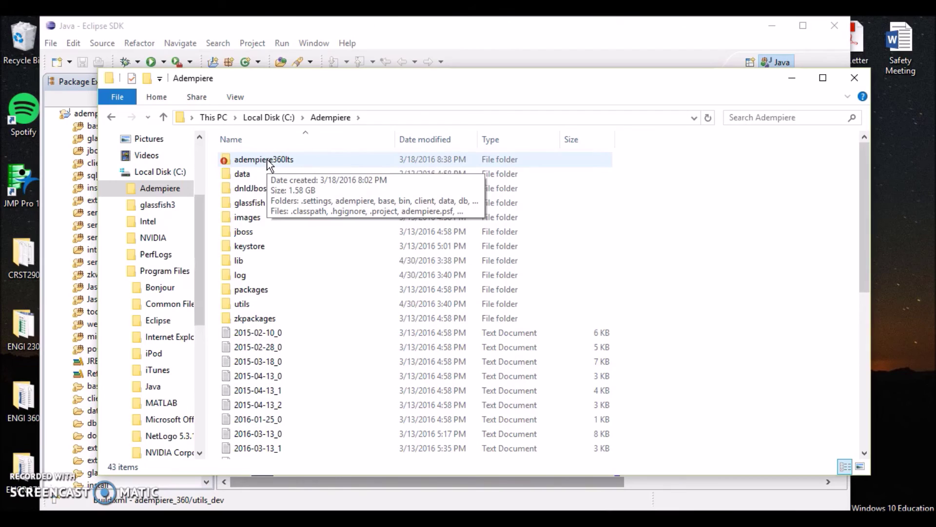
{"action": "double_click", "coordinate": [269, 161]}
{"action": "left_click", "coordinate": [274, 215]}
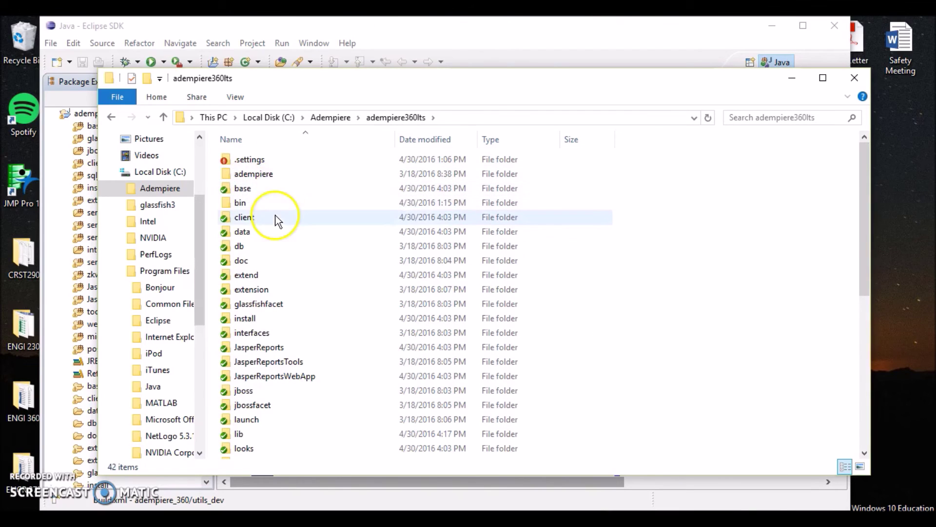
{"action": "left_click", "coordinate": [250, 179]}
{"action": "double_click", "coordinate": [250, 179]}
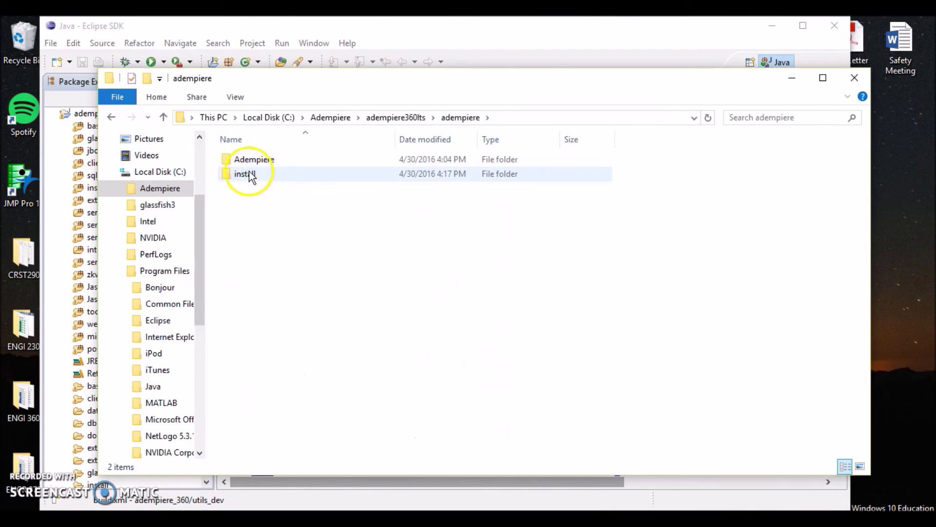
{"action": "double_click", "coordinate": [250, 177]}
{"action": "left_click", "coordinate": [256, 190]}
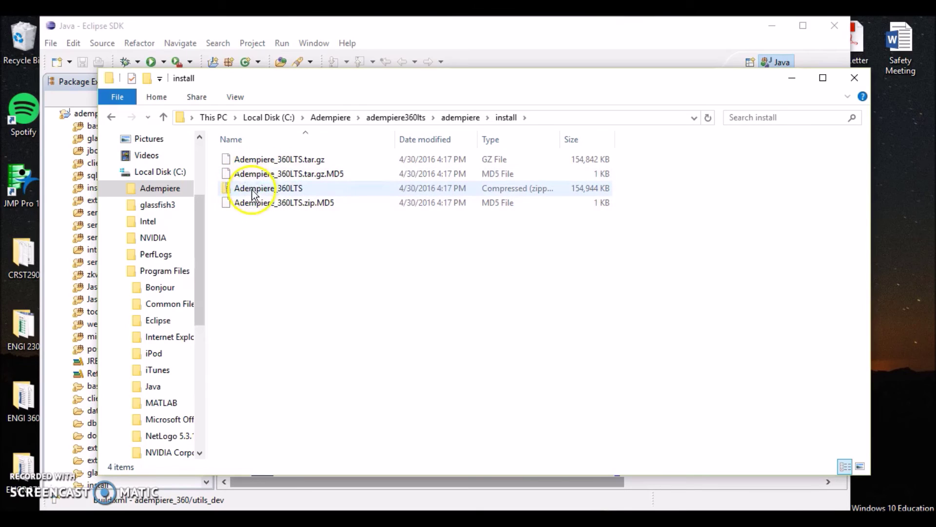
Minimize the install folder window and bring up the Notepad outline of the video topics
{"action": "left_click", "coordinate": [277, 191]}
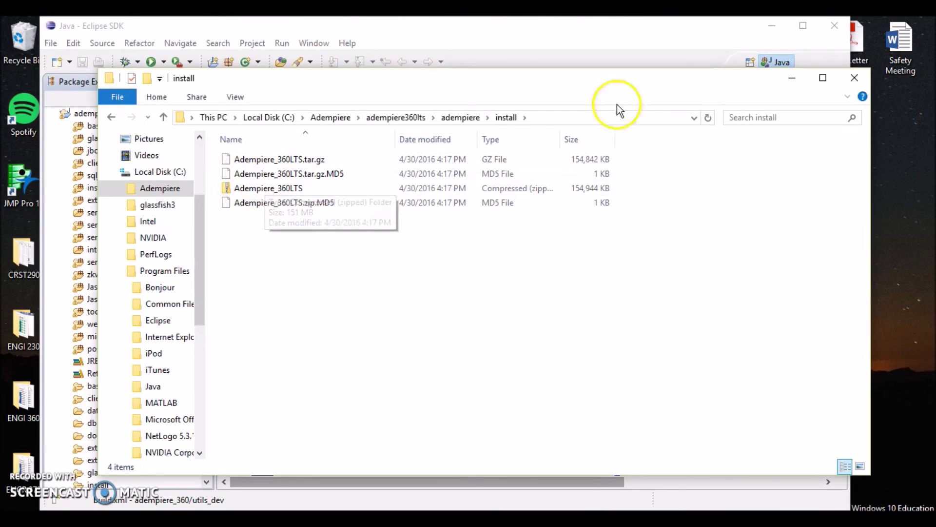
{"action": "left_click", "coordinate": [791, 78]}
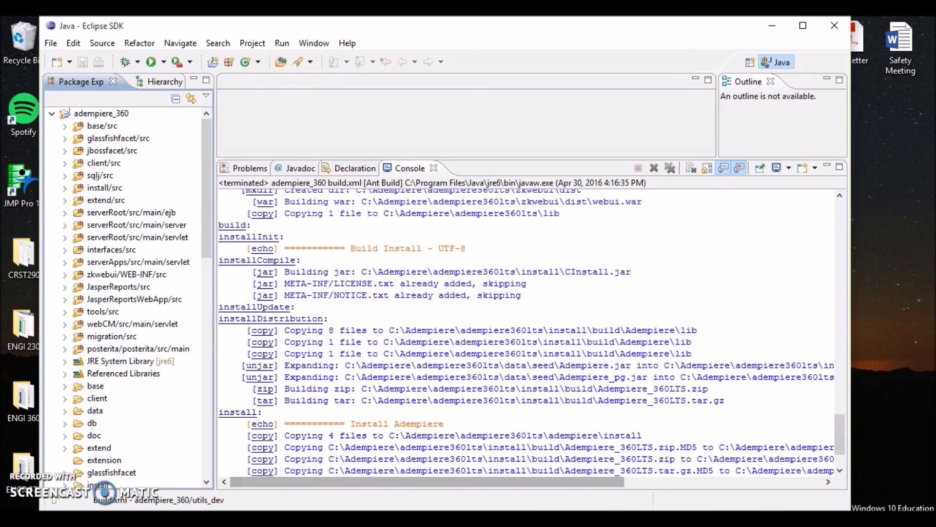
{"action": "left_click", "coordinate": [540, 479]}
{"action": "mouse_move", "coordinate": [540, 511]}
{"action": "left_click", "coordinate": [634, 464]}
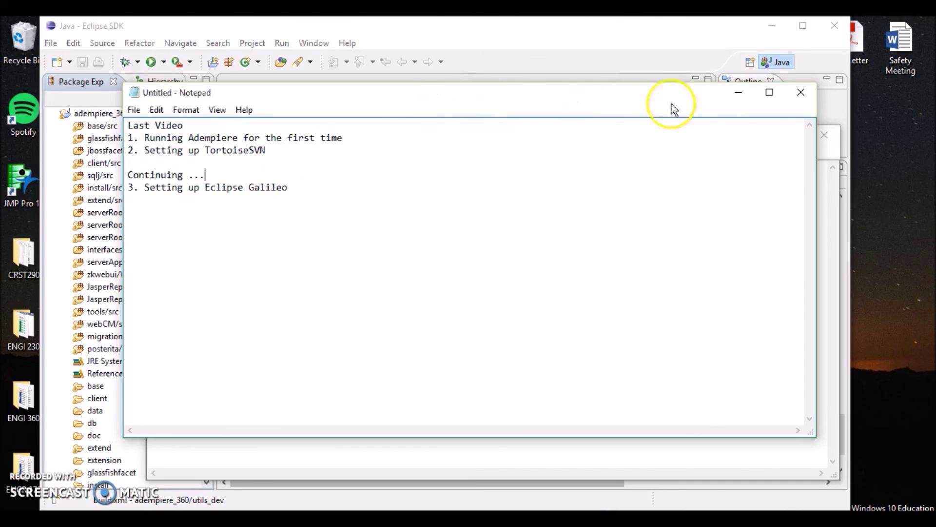
Minimize both Notepad windows and Eclipse to clear the desktop
{"action": "left_click", "coordinate": [733, 94]}
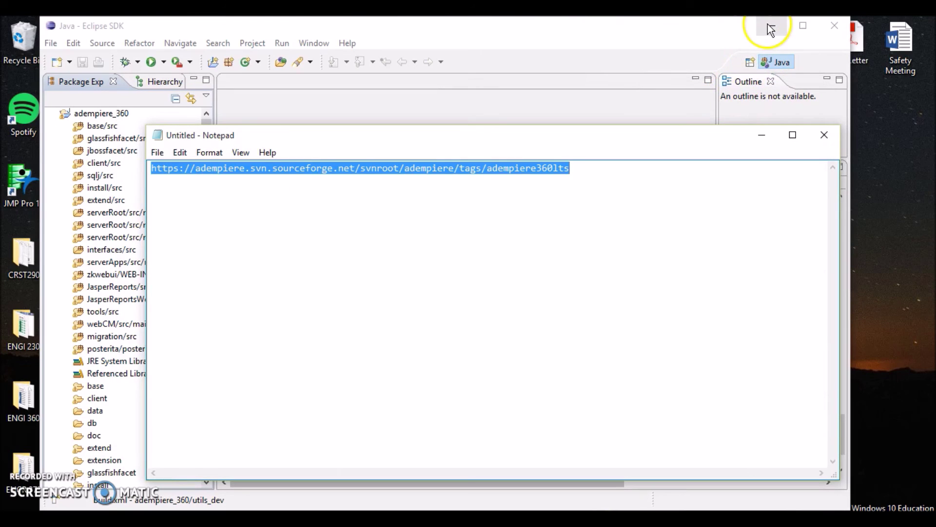
{"action": "left_click", "coordinate": [761, 135]}
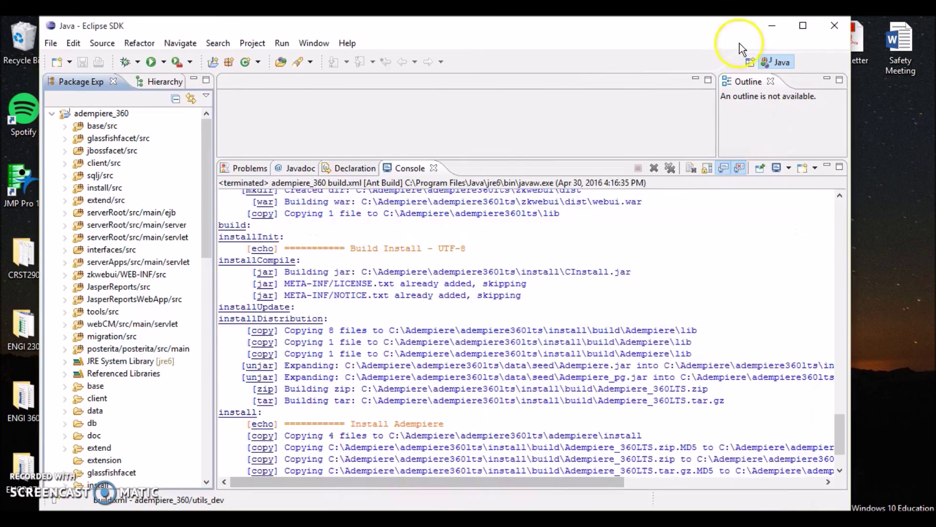
{"action": "left_click", "coordinate": [772, 27]}
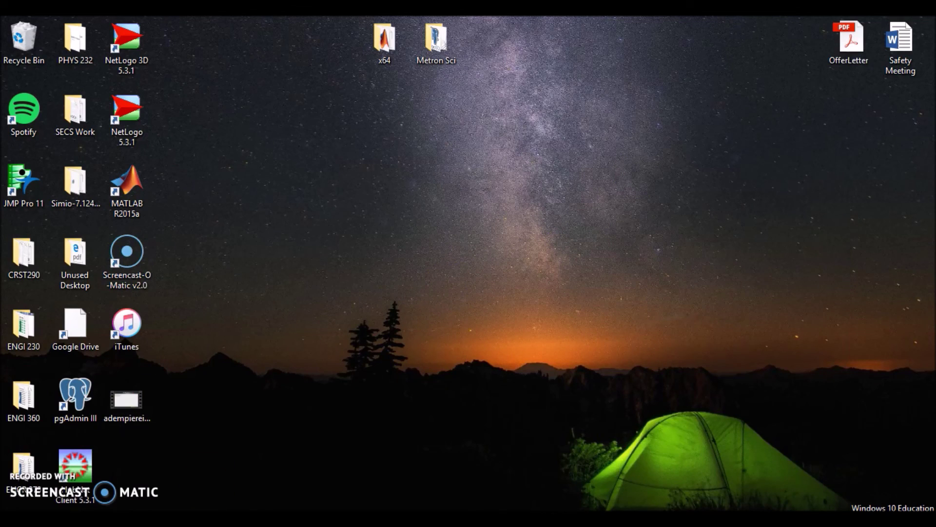
Switch back to File Explorer, browse to C:\Adempiere and launch the Adempiere client batch file
{"action": "left_click", "coordinate": [349, 518]}
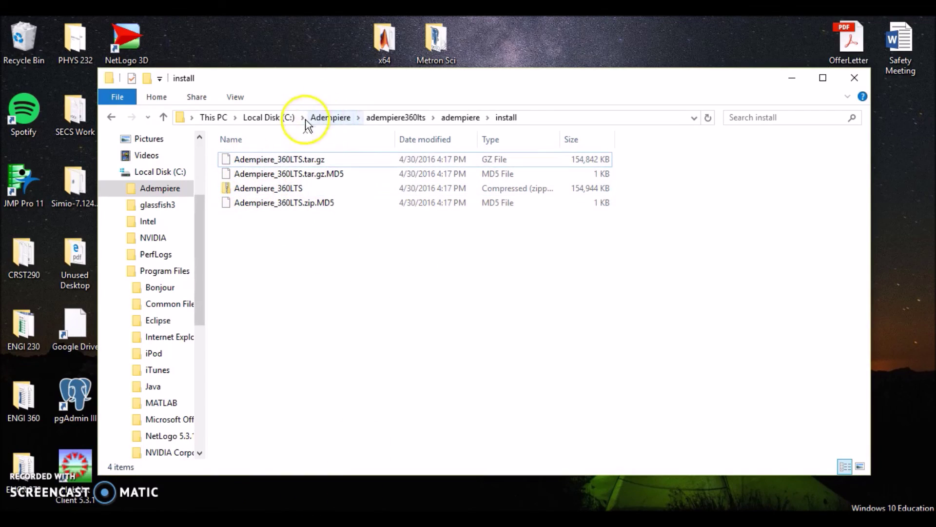
{"action": "left_click", "coordinate": [265, 120]}
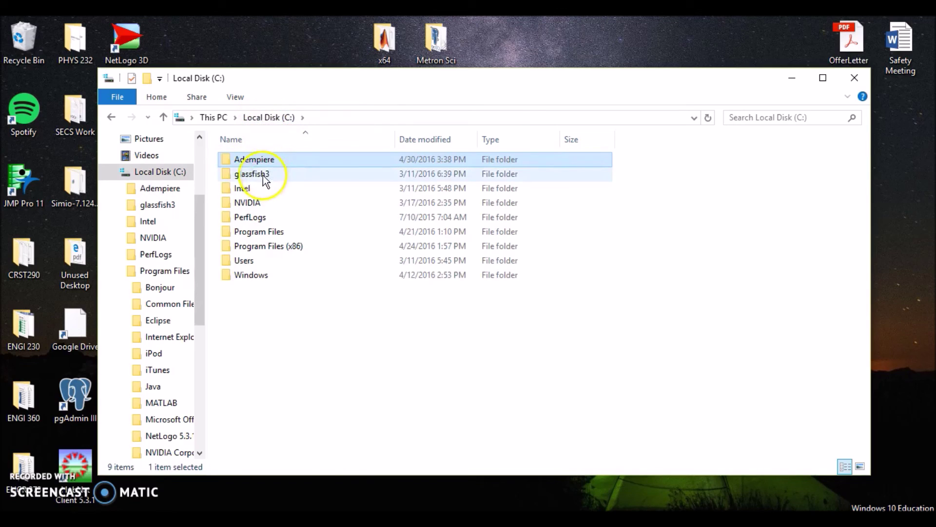
{"action": "double_click", "coordinate": [251, 159]}
{"action": "scroll", "coordinate": [280, 346], "scroll_direction": "down", "scroll_amount": 7}
{"action": "double_click", "coordinate": [259, 392]}
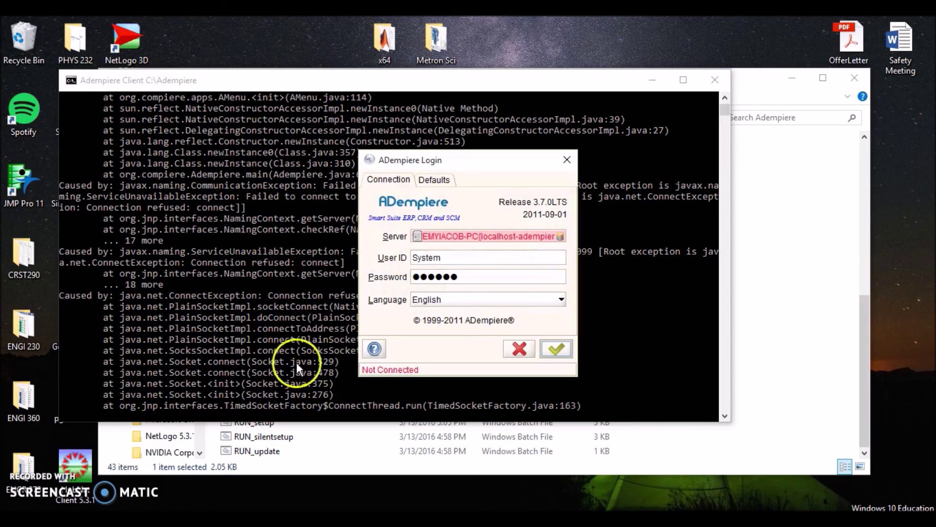
Log in to ADempiere with the prefilled System account and accept the login defaults
{"action": "left_click", "coordinate": [548, 349]}
{"action": "left_click", "coordinate": [548, 349]}
{"action": "left_click", "coordinate": [438, 307]}
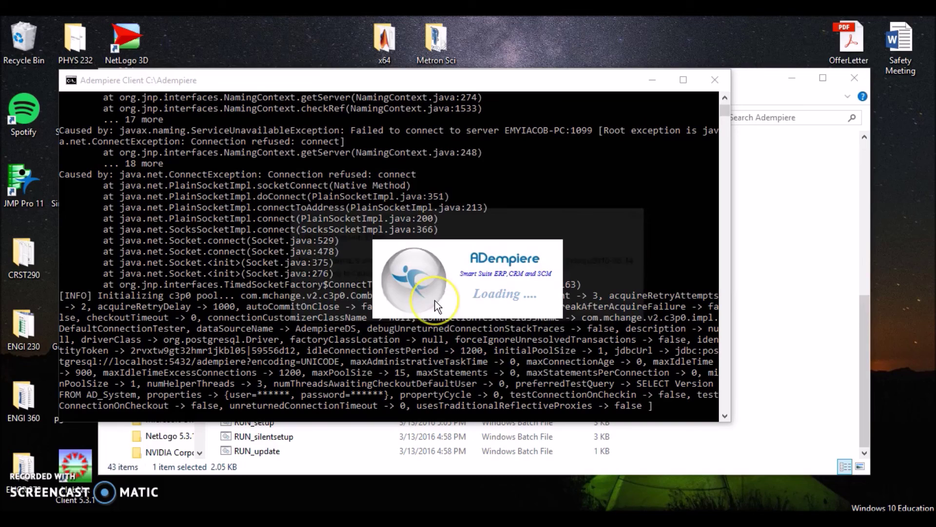